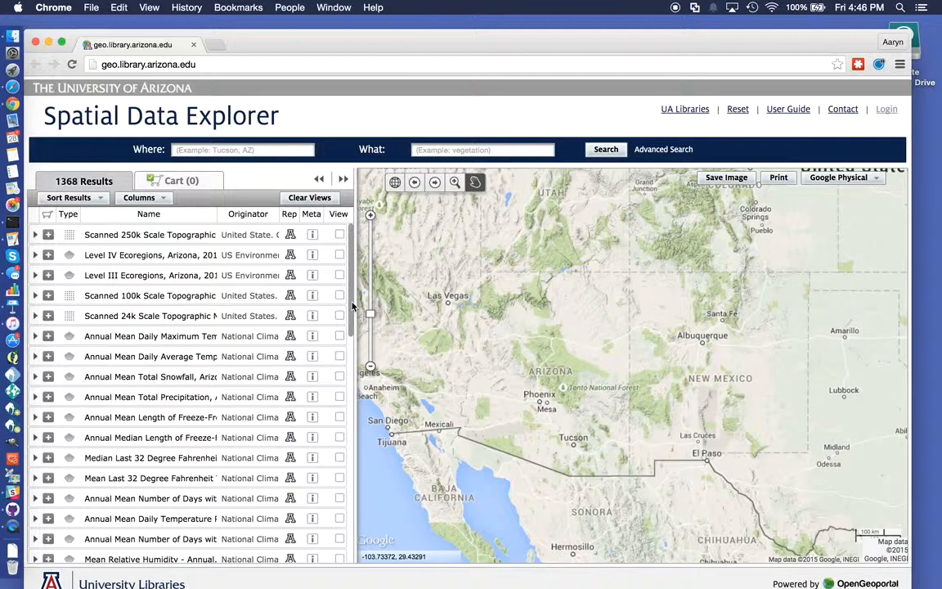
- Display the Ephemeral and Perennial Streams layer from the results list on the map
drag(349, 319, 363, 559)
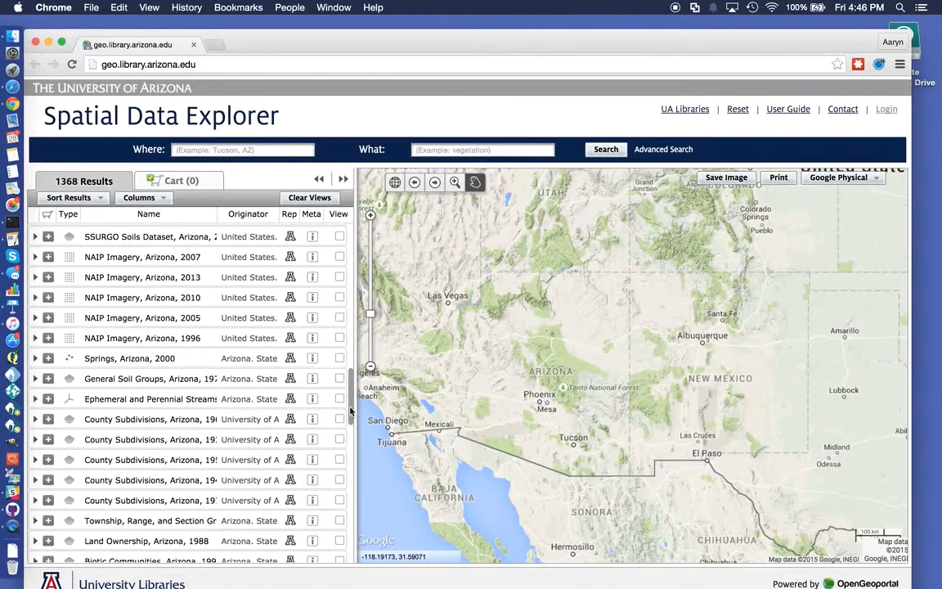
mouse_move(352, 410)
mouse_down()
mouse_move(352, 479)
mouse_move(352, 383)
mouse_up()
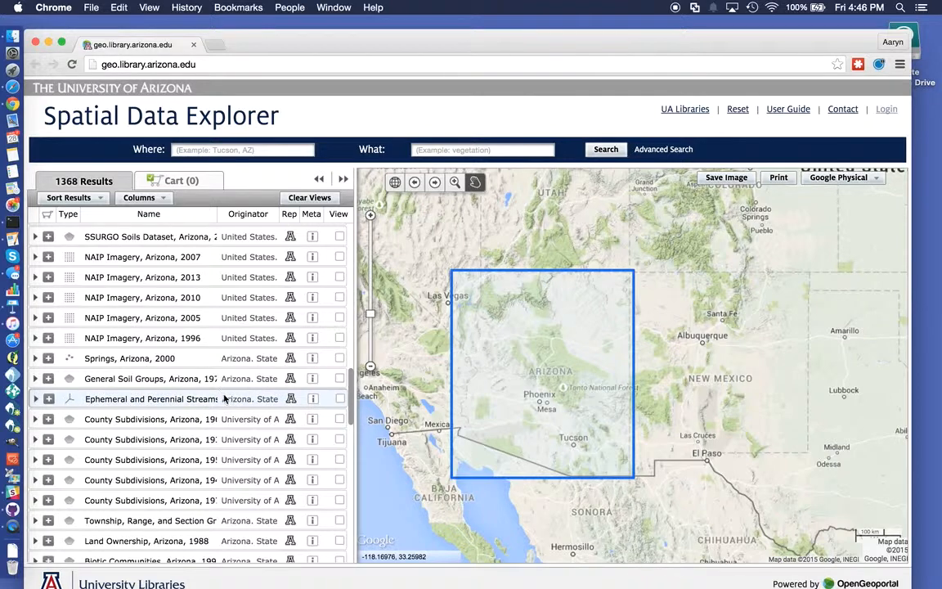
click(340, 399)
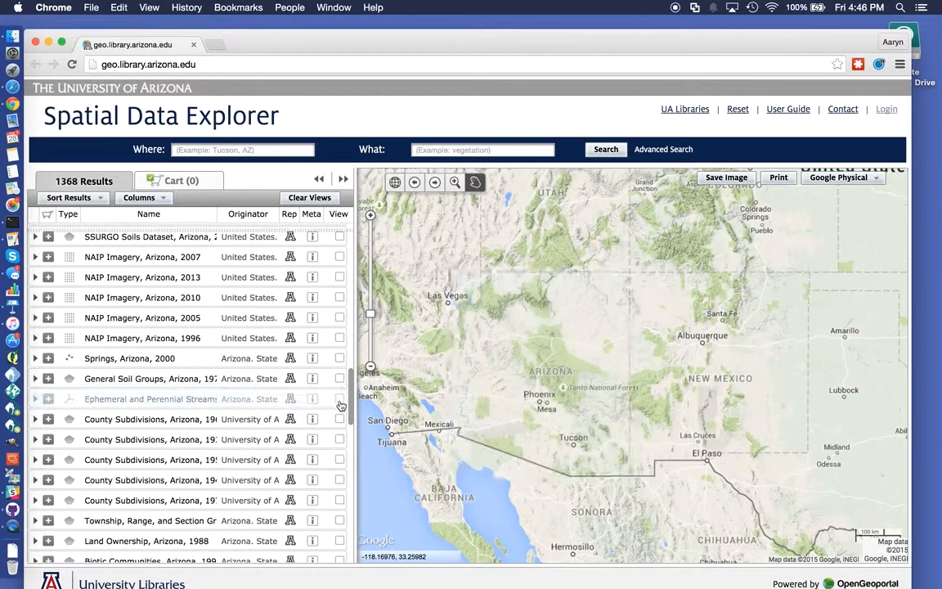
- Open the browser's Developer Tools beside the Spatial Data Explorer page
click(900, 64)
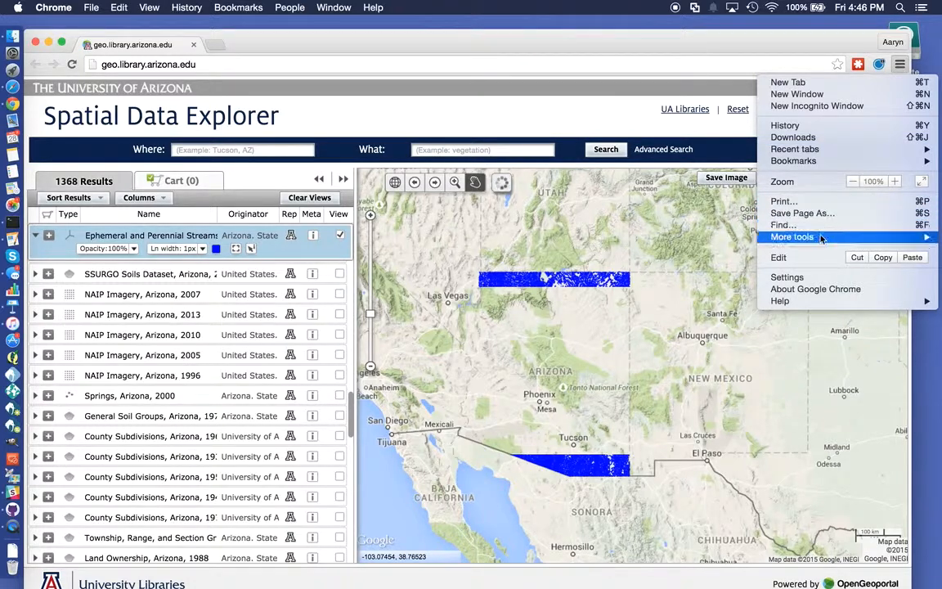
mouse_move(790, 237)
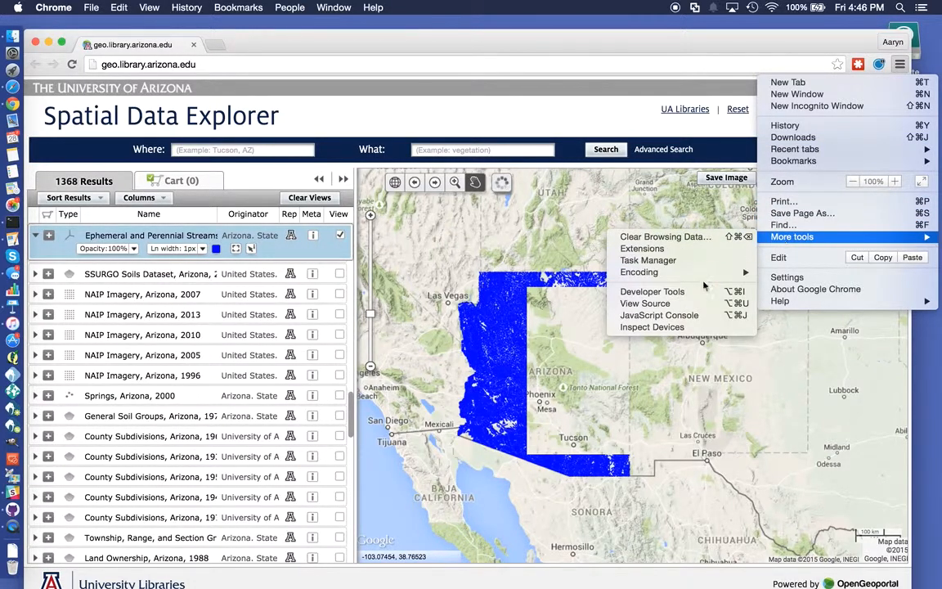
click(652, 291)
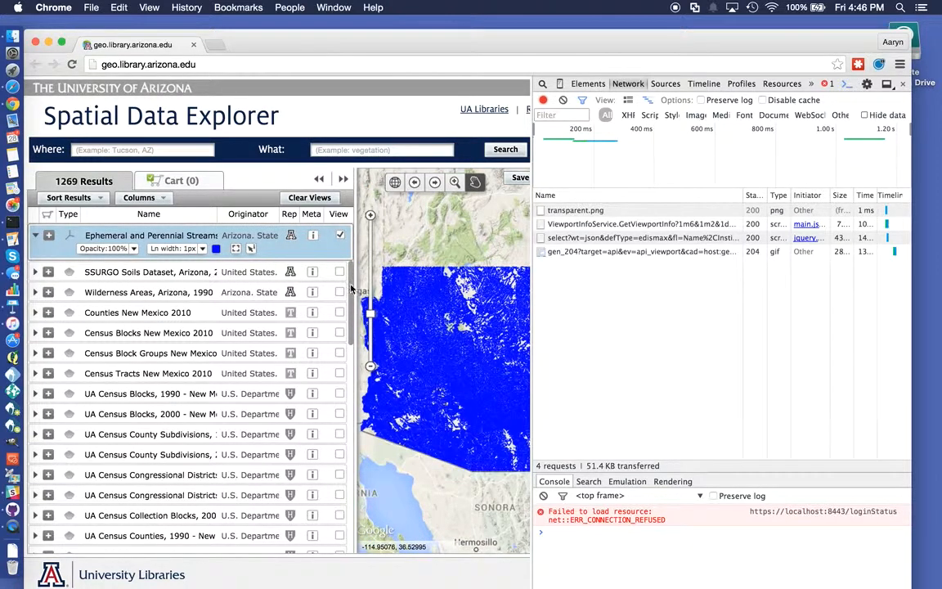
- Remove the Ephemeral and Perennial Streams layer from the map
scroll(352, 284, down, 2)
scroll(344, 270, up, 2)
click(341, 237)
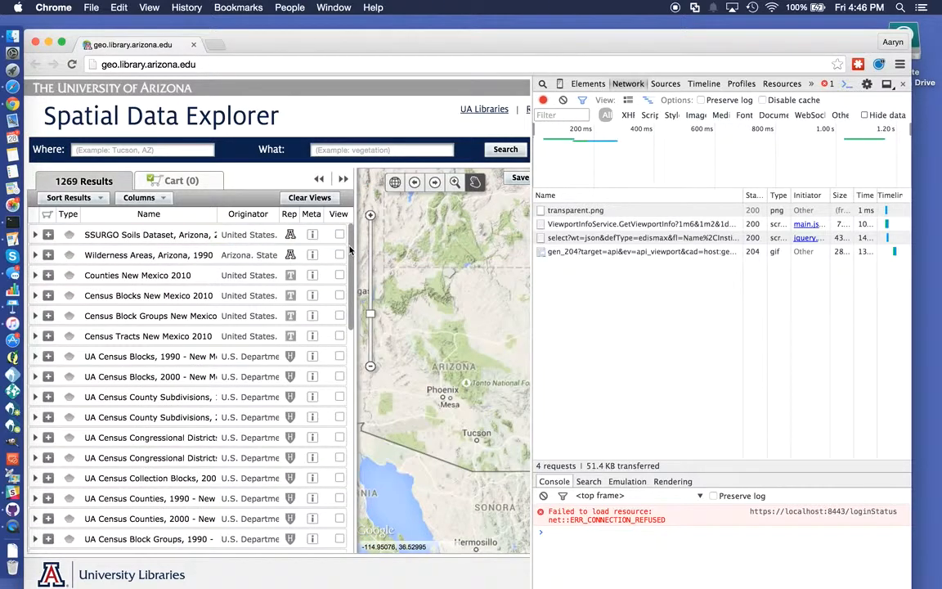
- Find the Interstate Highways, Arizona layer in the results list and display it on the map
scroll(352, 258, down, 1)
drag(352, 260, 344, 354)
scroll(316, 365, down, 5)
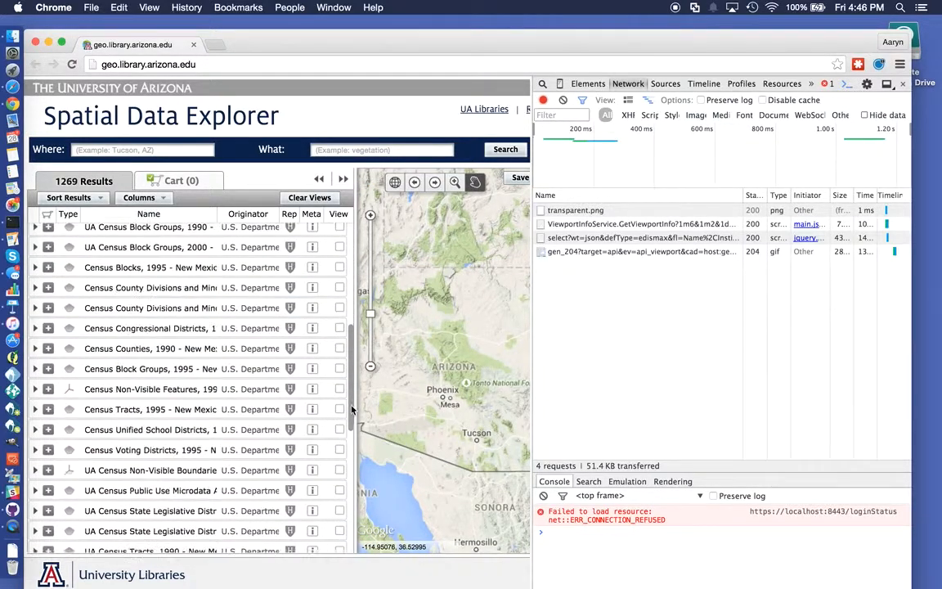
scroll(316, 436, down, 15)
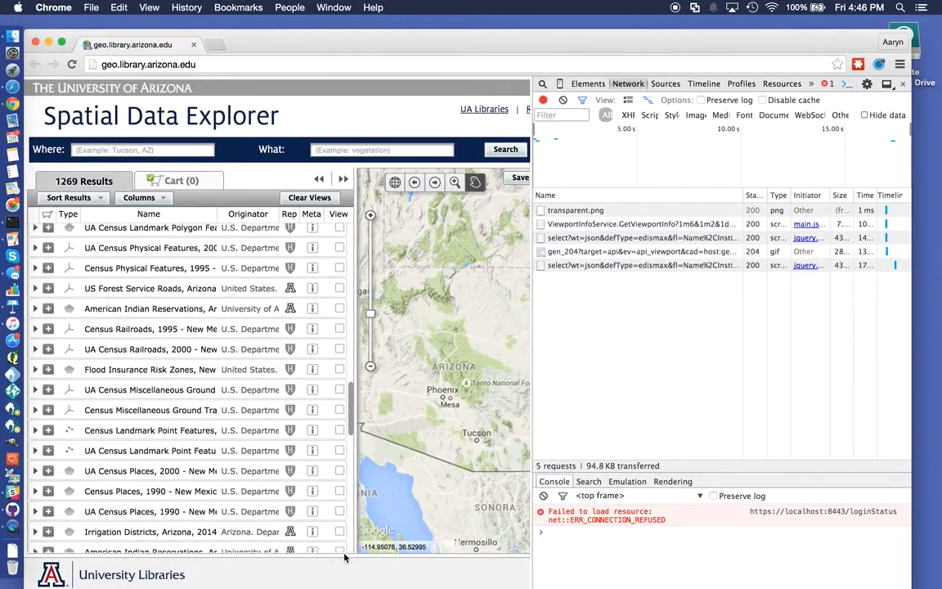
drag(364, 526, 364, 529)
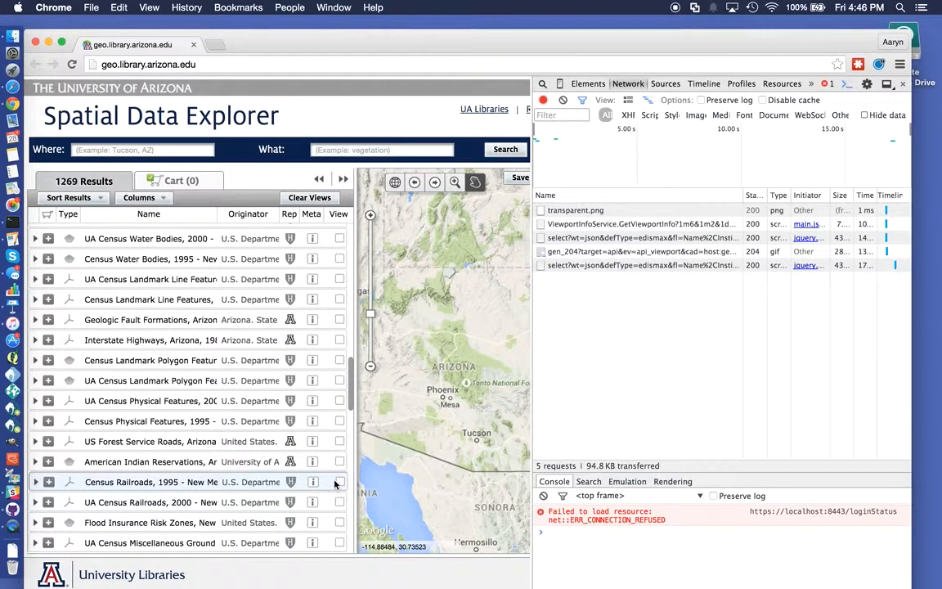
click(339, 339)
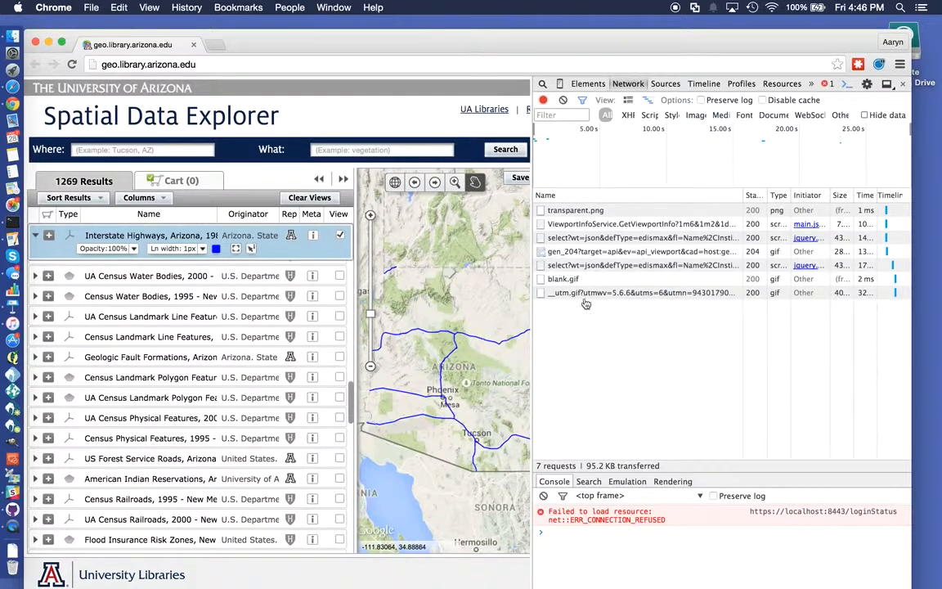
- Zoom the map to trigger new tile requests for the highways layer and sort the recorded network requests by name
scroll(467, 364, down, 2)
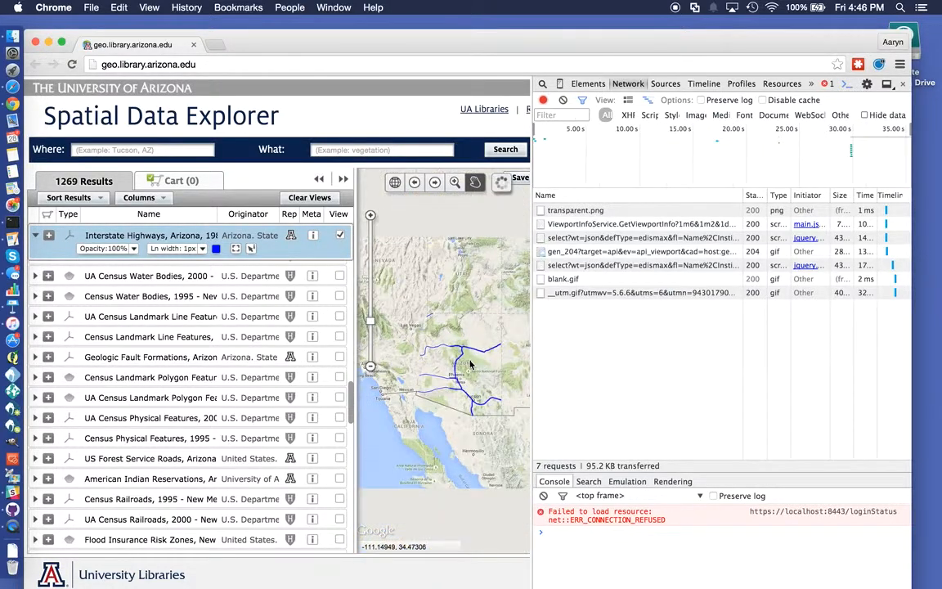
scroll(467, 364, up, 3)
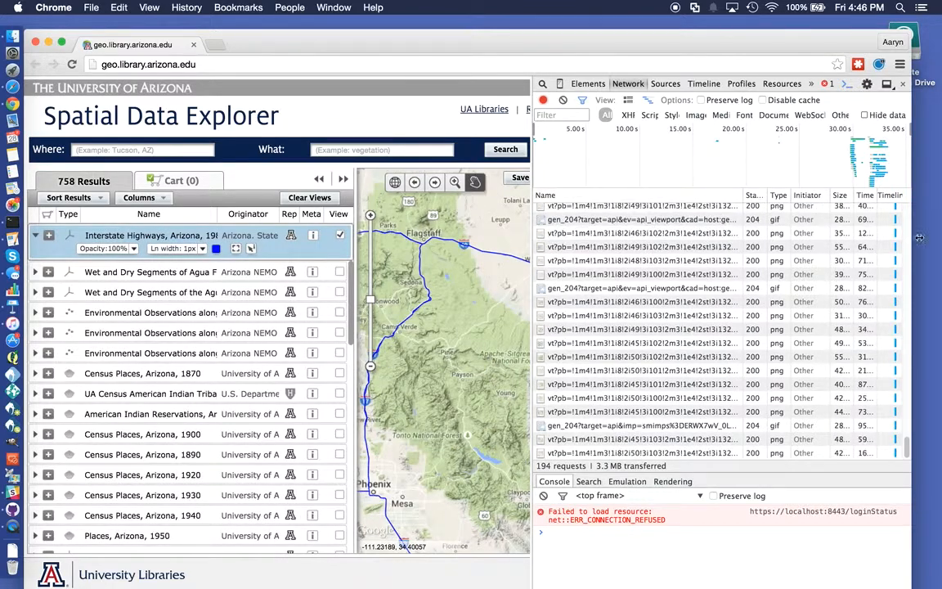
scroll(911, 443, up, 3)
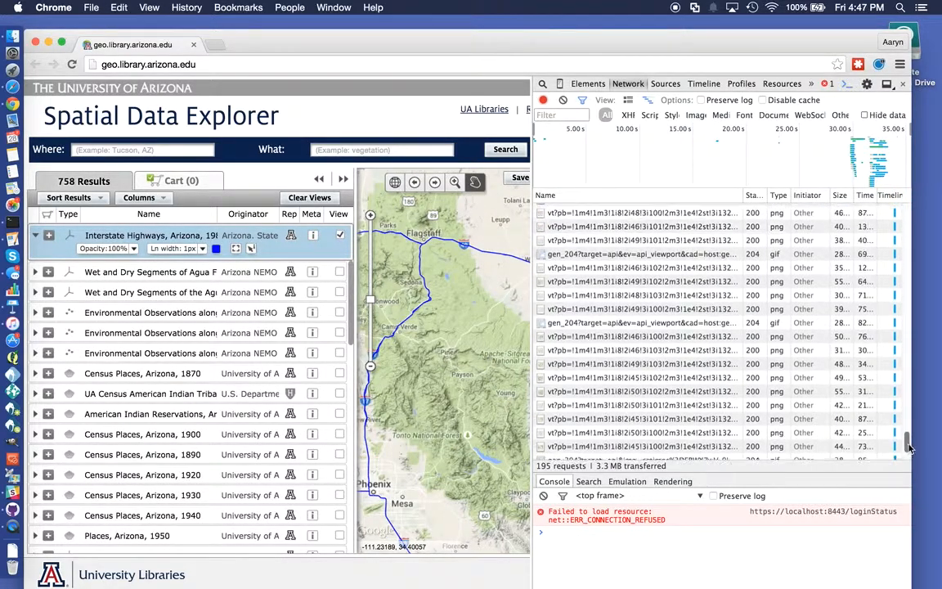
drag(912, 442, 910, 422)
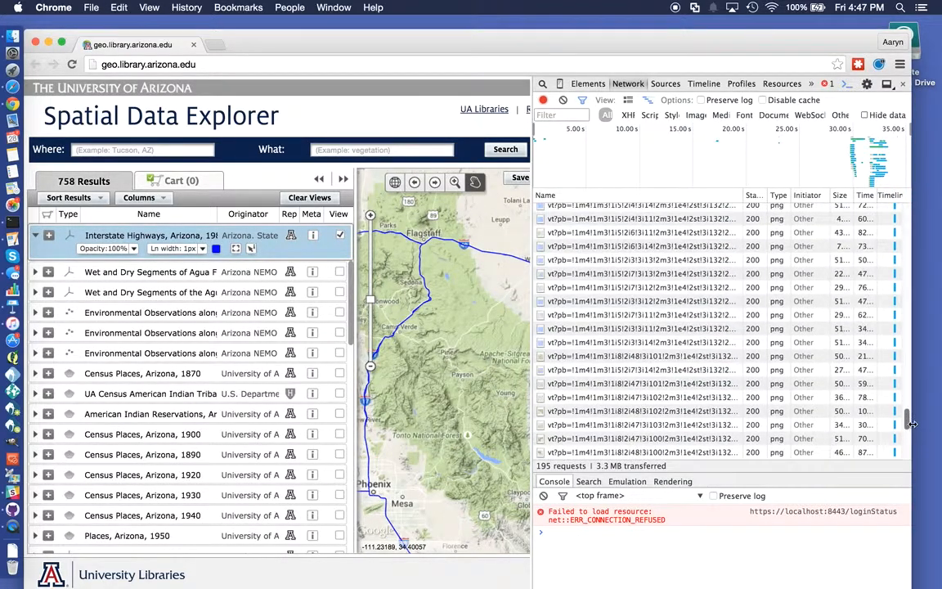
click(563, 197)
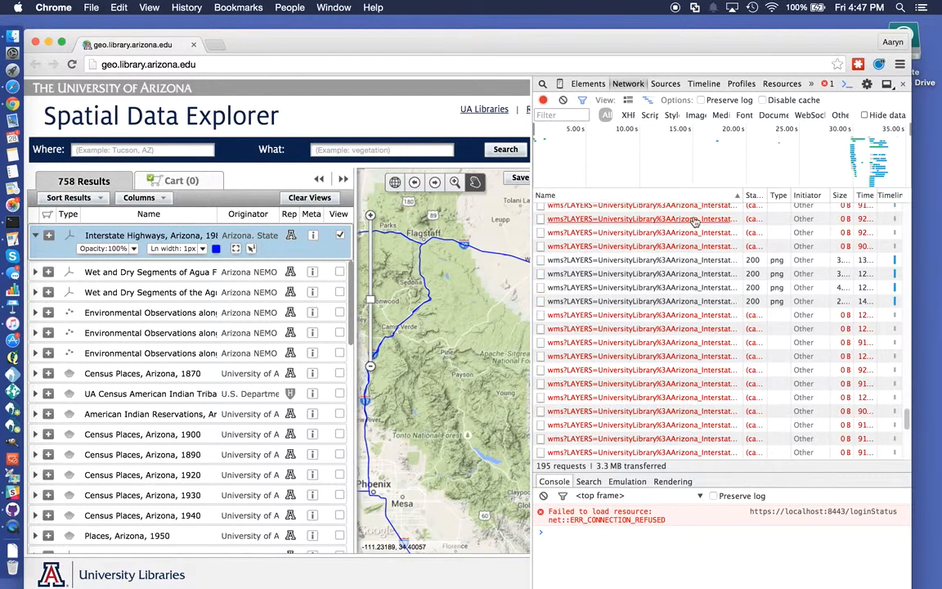
- Preview the Arizona Interstates WMS requests and copy the link address of one with status 200
click(644, 212)
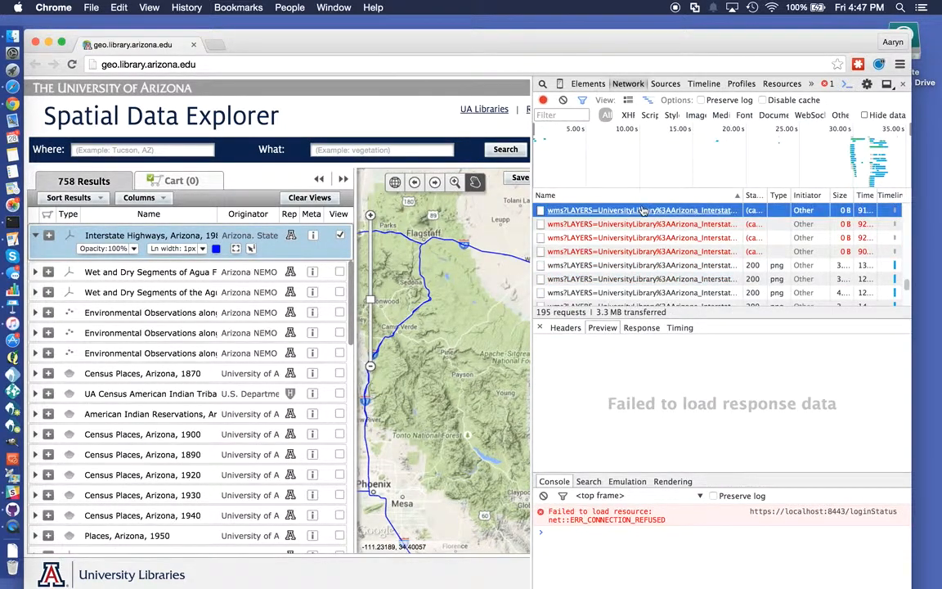
click(631, 267)
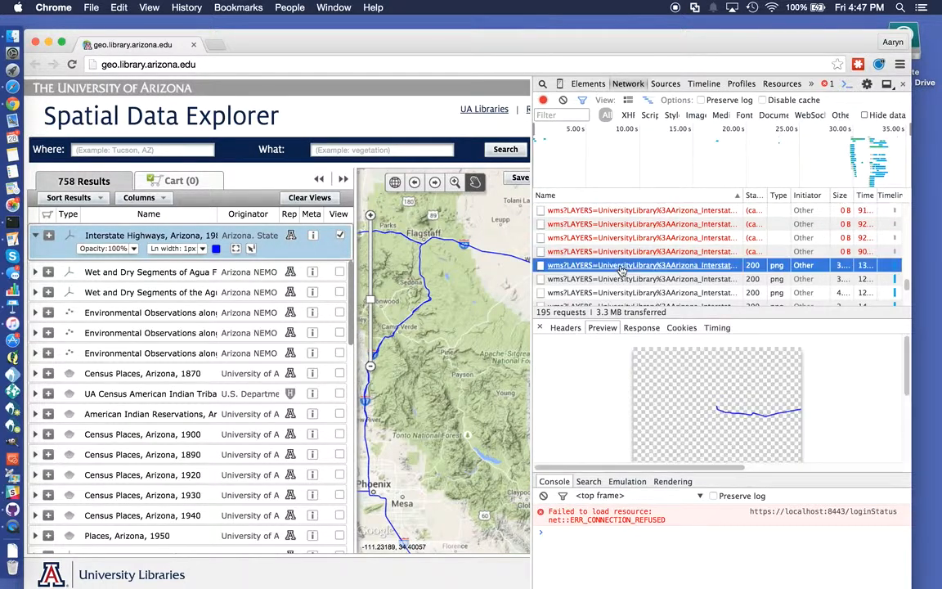
right_click(632, 271)
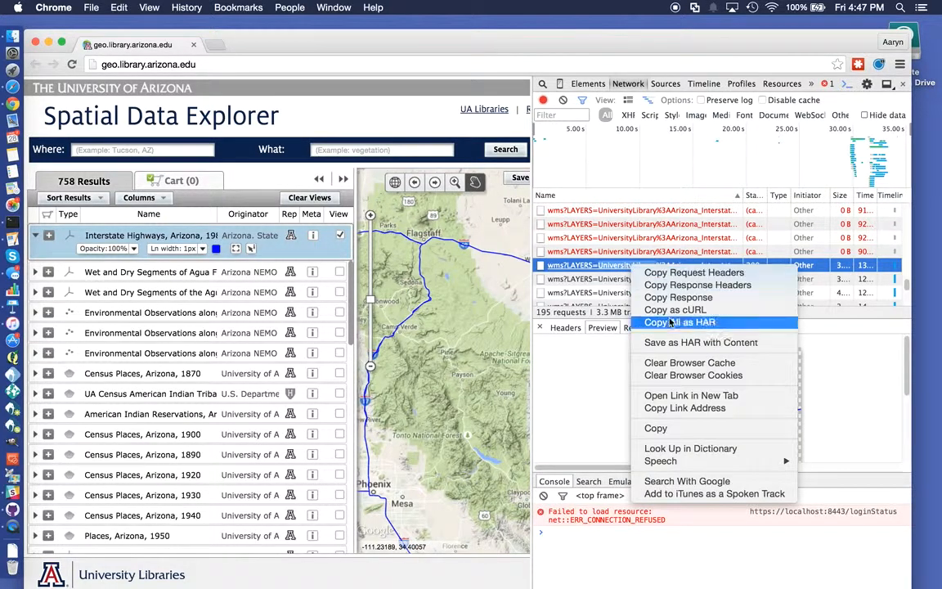
click(683, 407)
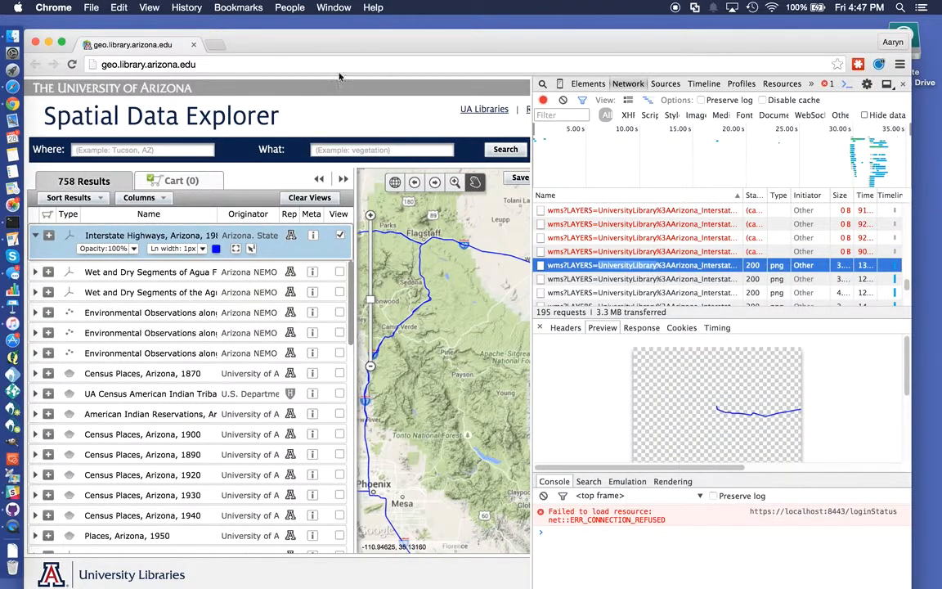
click(344, 65)
key(super+v)
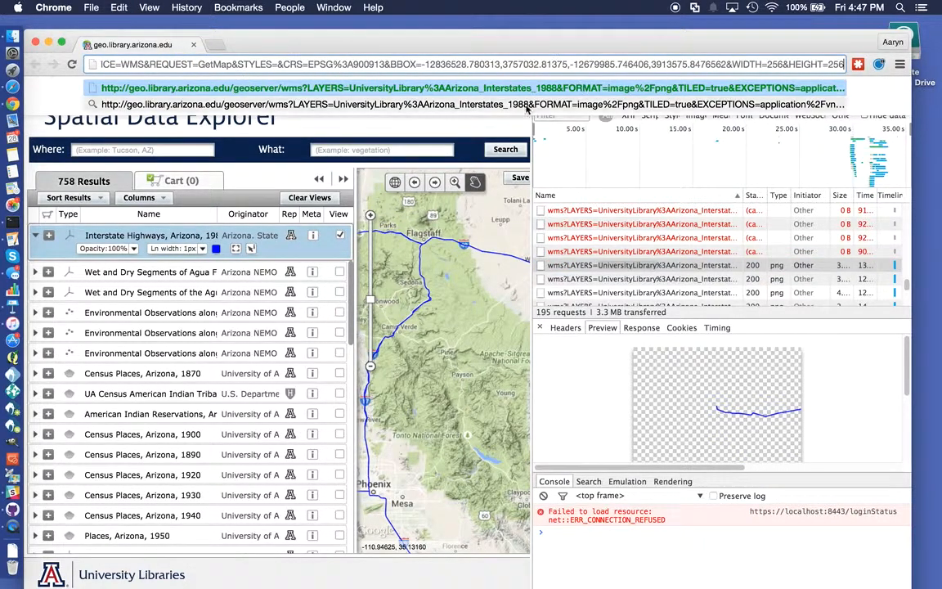
drag(196, 66, 287, 62)
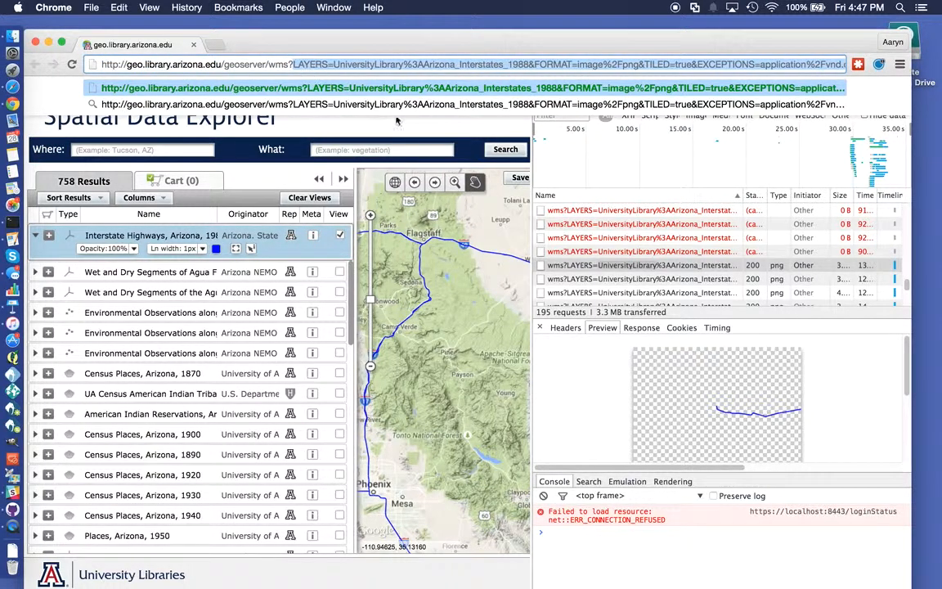
key(BackSpace)
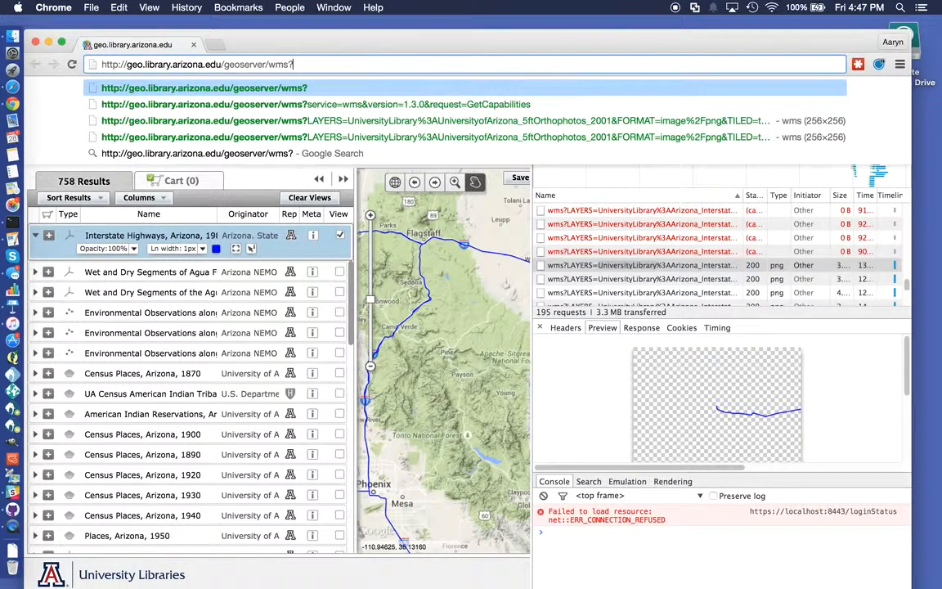
key(super+Tab)
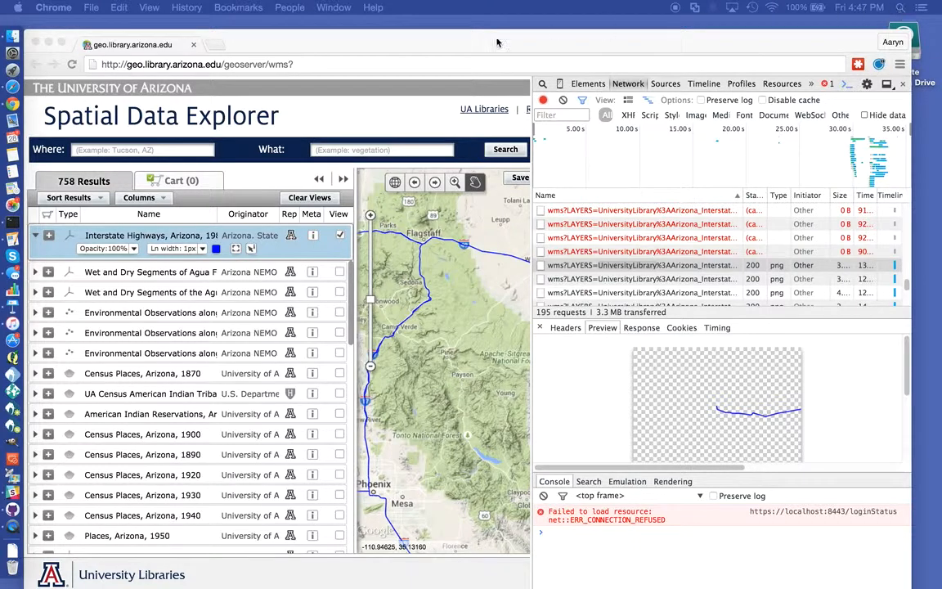
click(351, 64)
key(super+v)
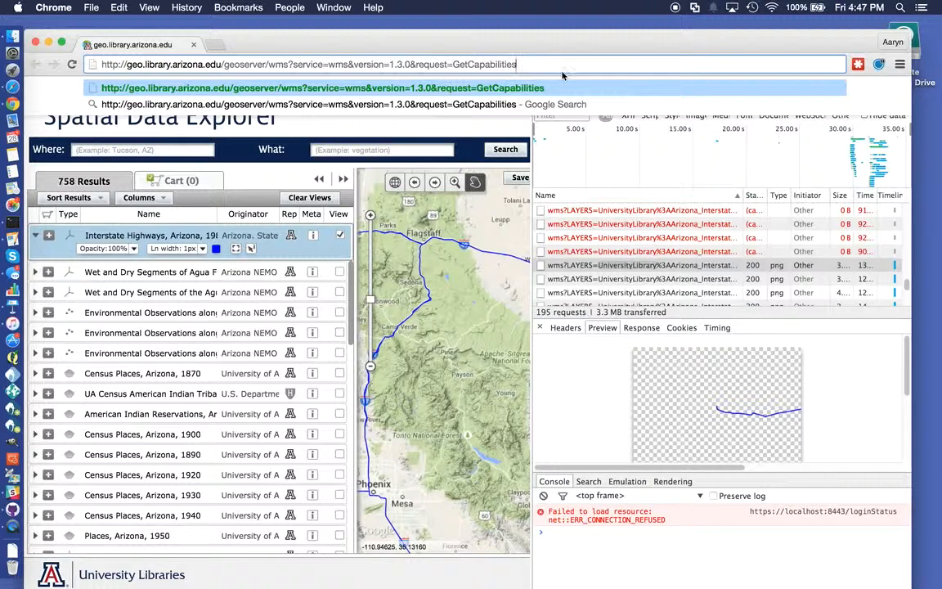
click(482, 89)
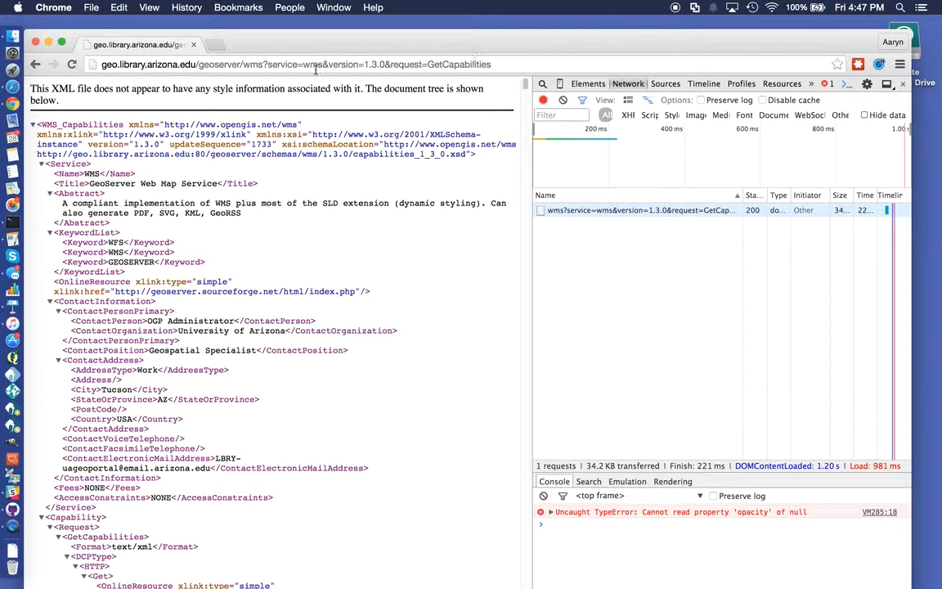
- Copy the GetCapabilities address, then launch QGIS and dismiss its startup tips
click(237, 64)
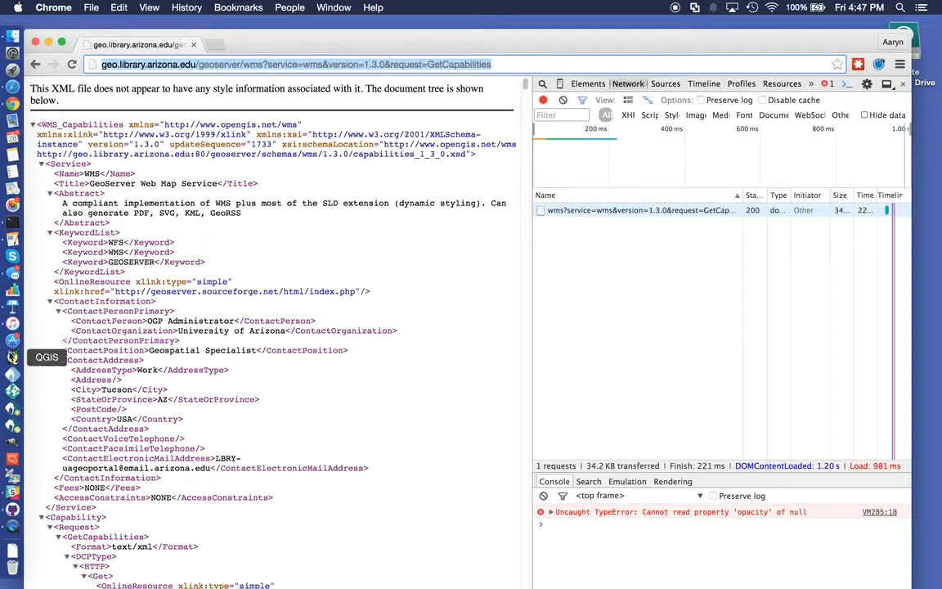
click(12, 357)
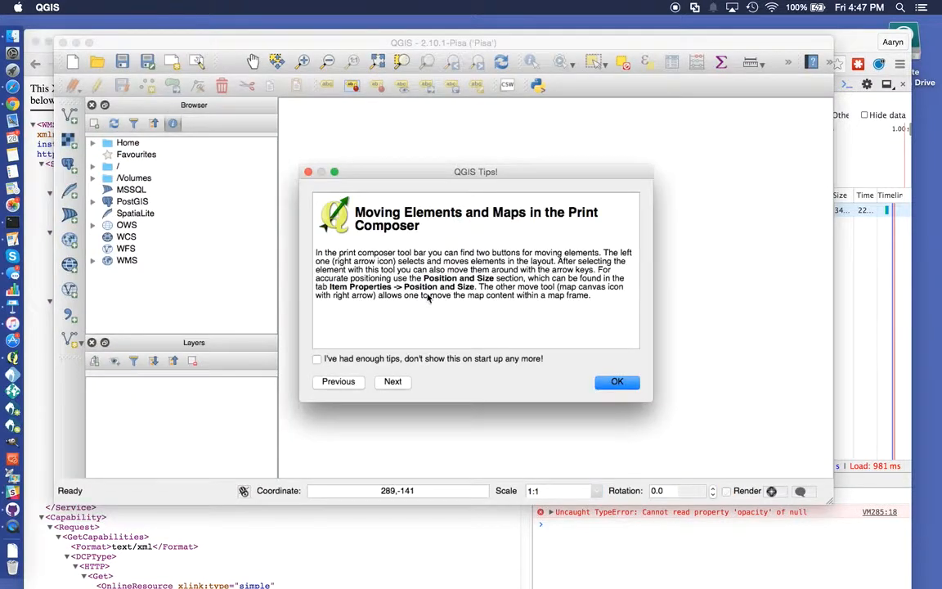
click(618, 384)
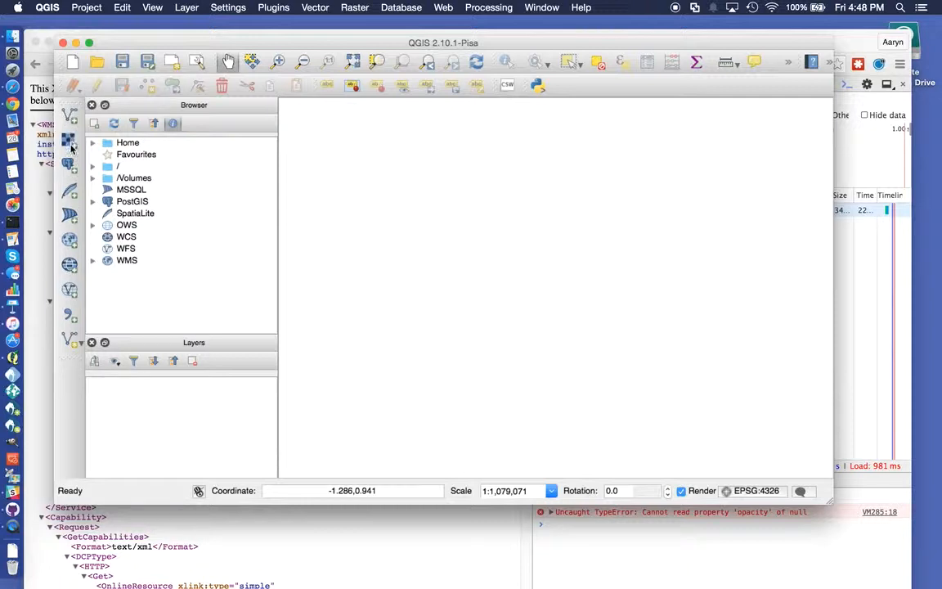
- Create a new WMS connection named "sde wms" using the copied GetCapabilities URL
click(70, 240)
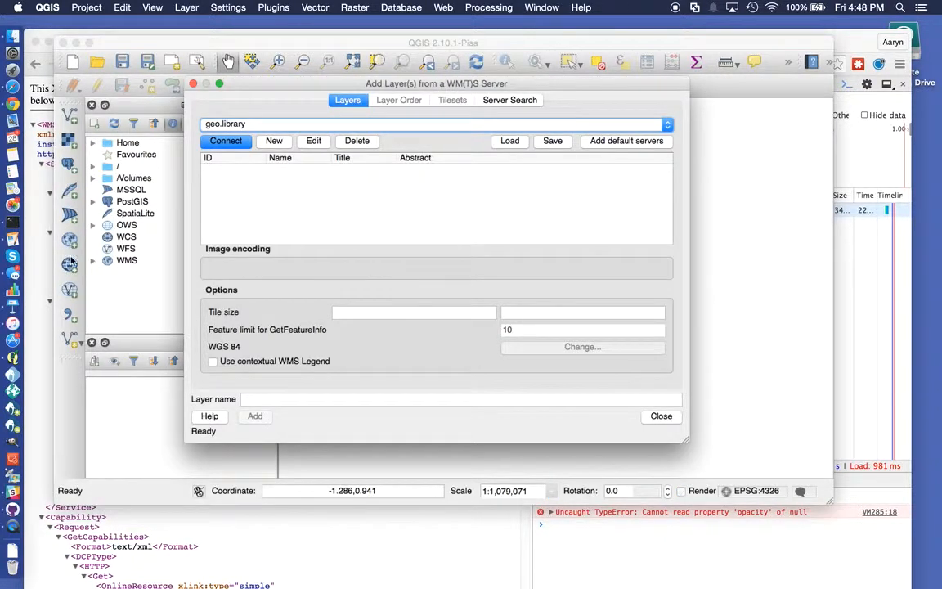
click(272, 141)
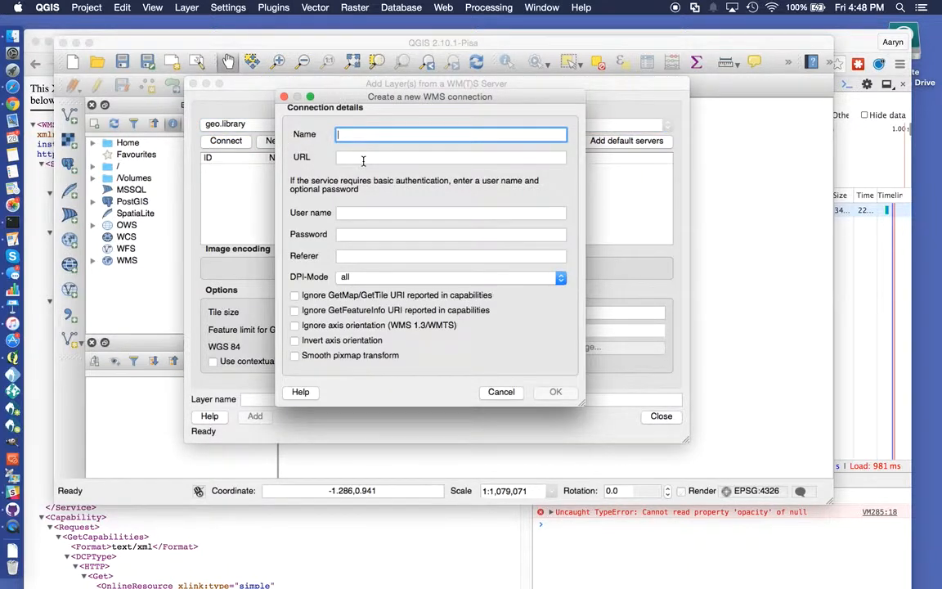
click(364, 158)
key(super+v)
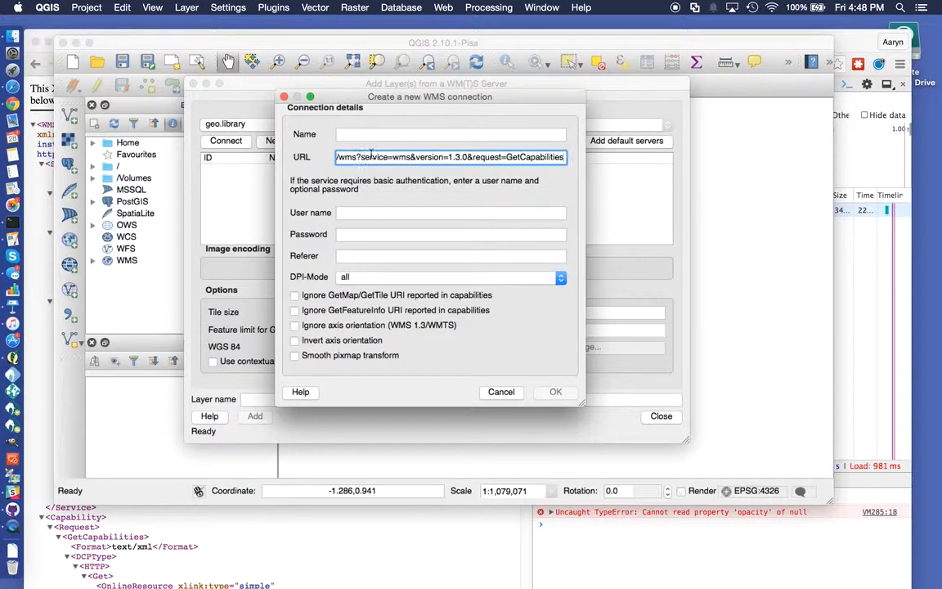
click(376, 135)
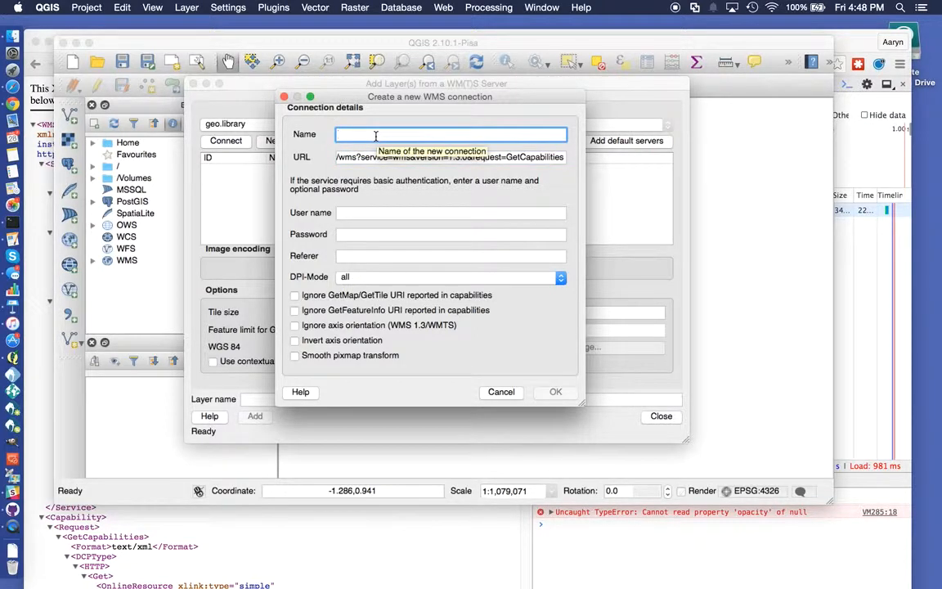
text(sd)
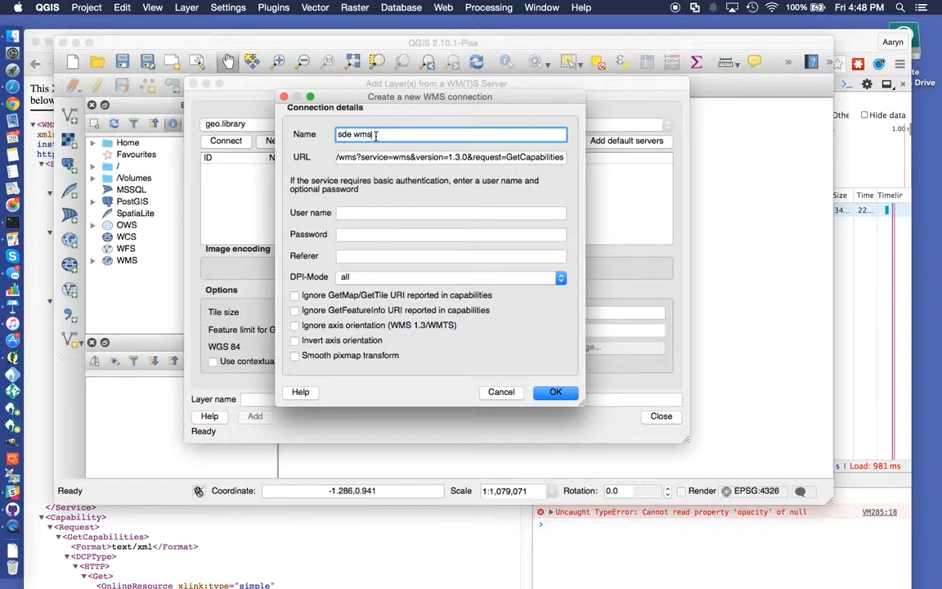
text(e wms)
key(Return)
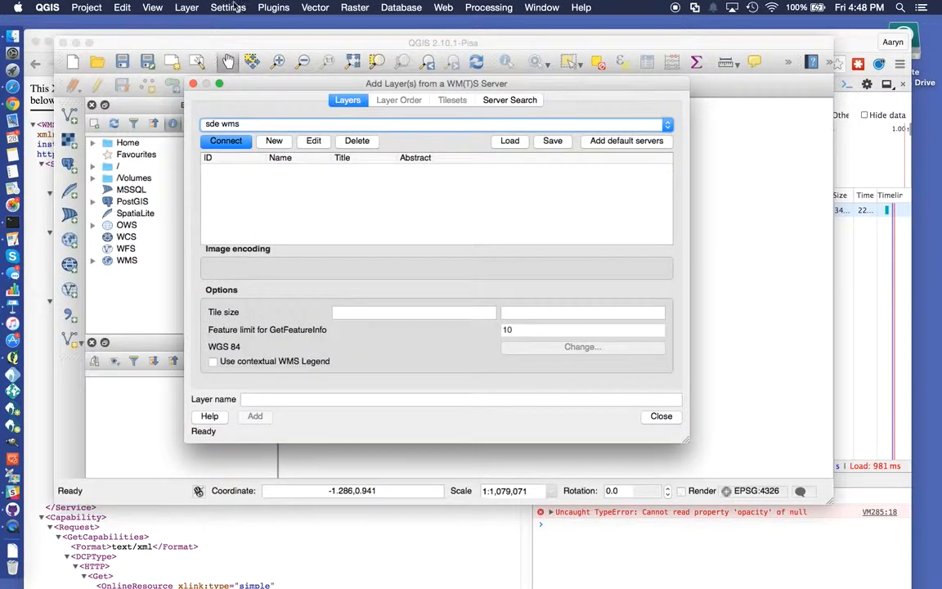
- Connect to the "sde wms" server and add its az_ca_nv_rcrissites_1998 layer to the map
click(227, 140)
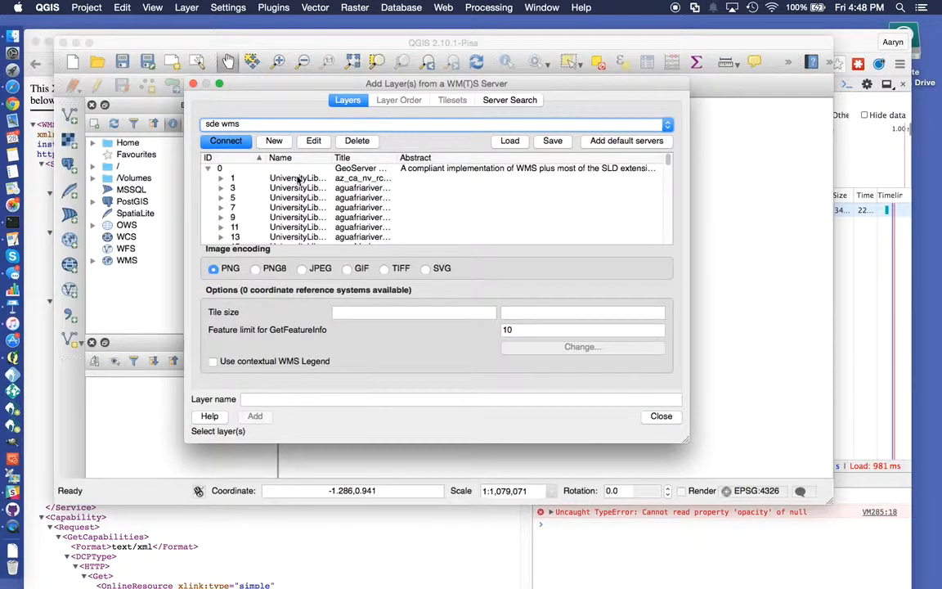
click(299, 178)
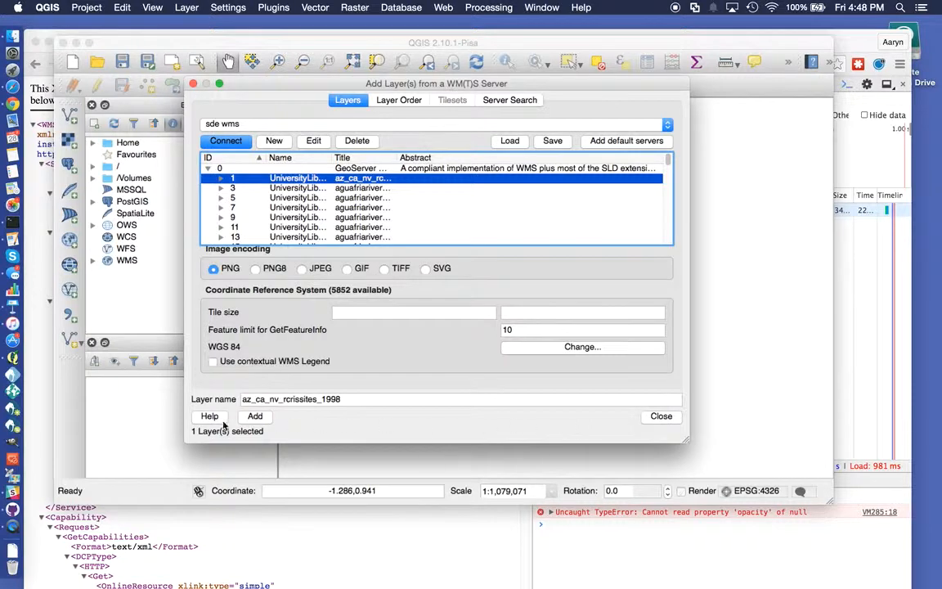
click(256, 417)
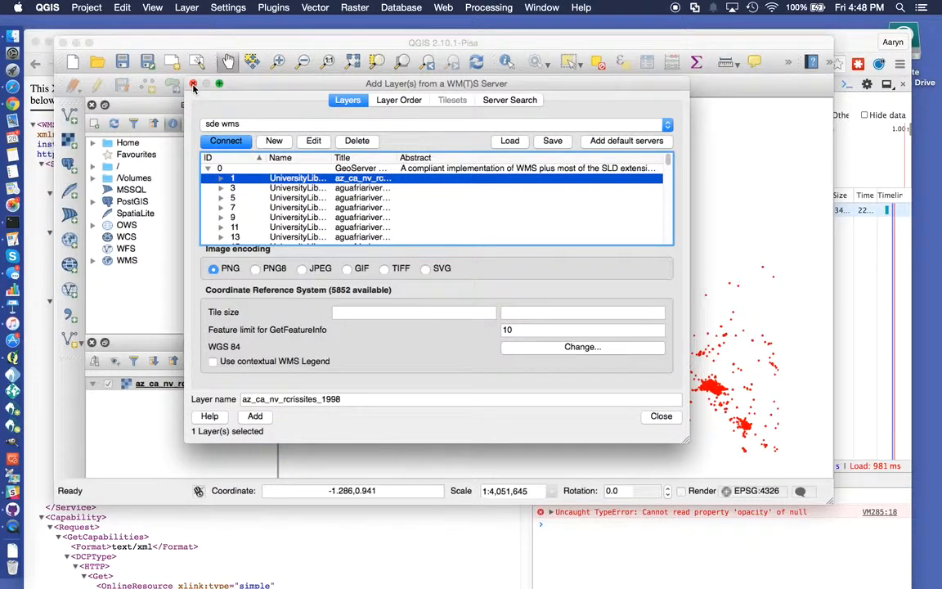
click(193, 84)
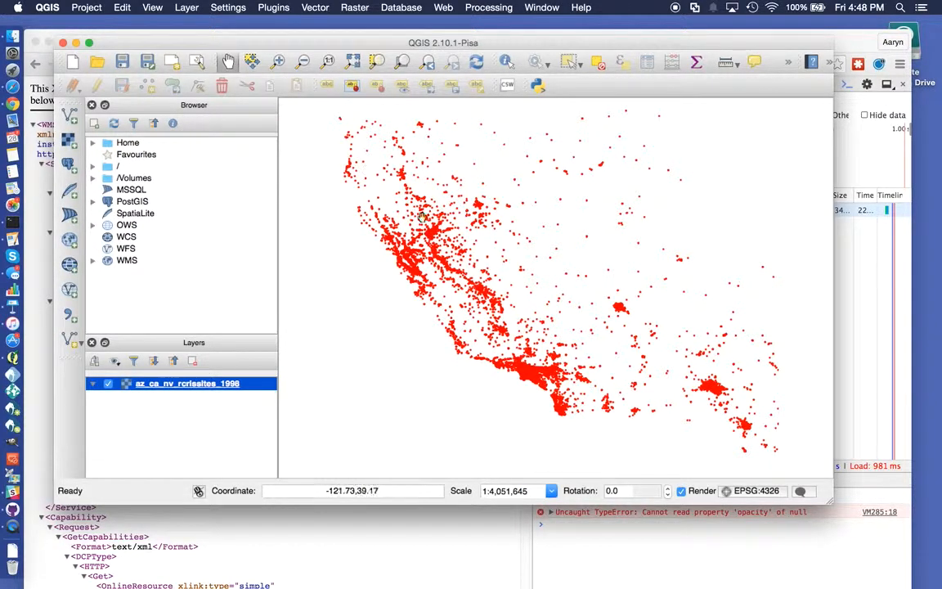
click(278, 64)
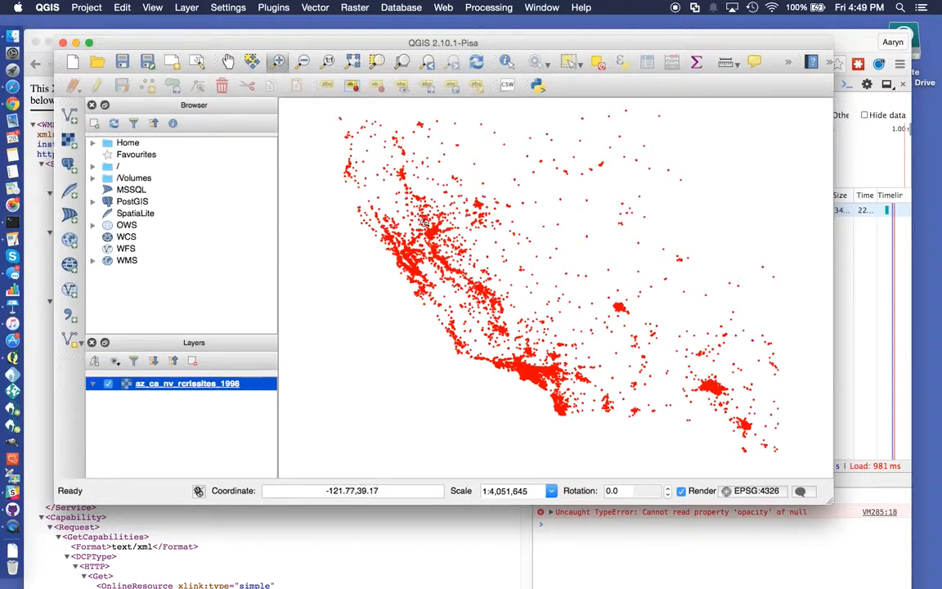
drag(376, 194, 418, 232)
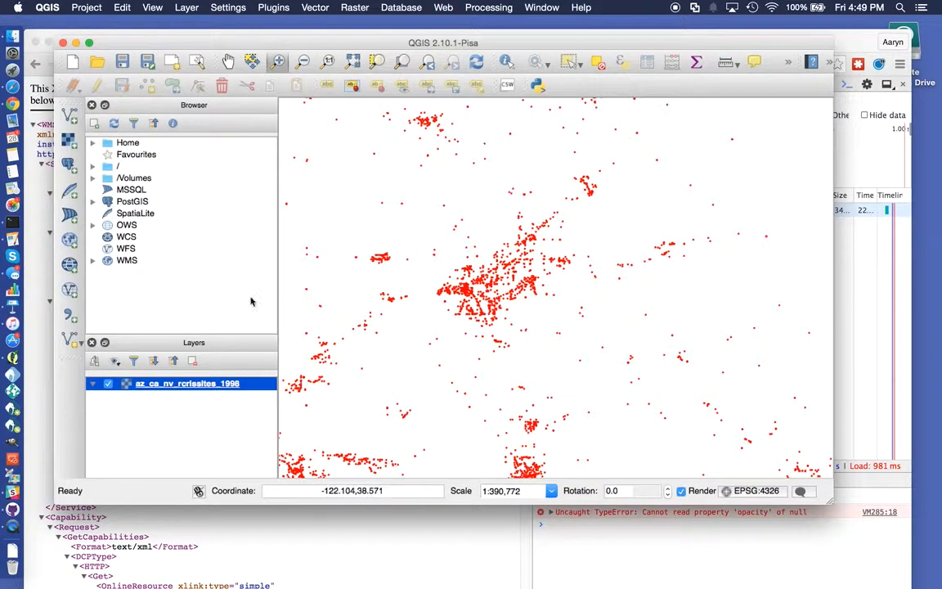
- Start a new WFS connection with the copied GetCapabilities URL, changing its endpoint and service to wfs and its version to 1.1.0
click(69, 291)
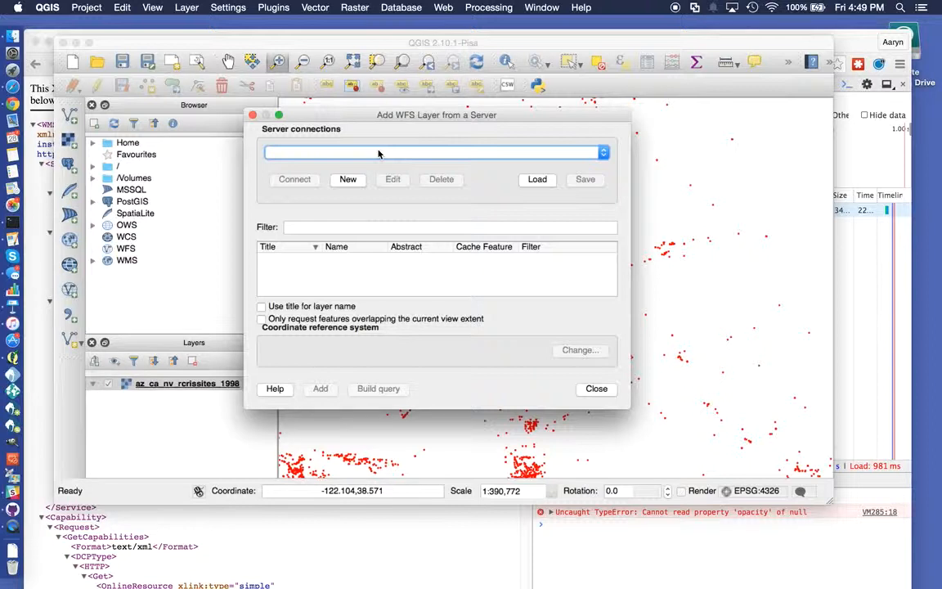
click(348, 180)
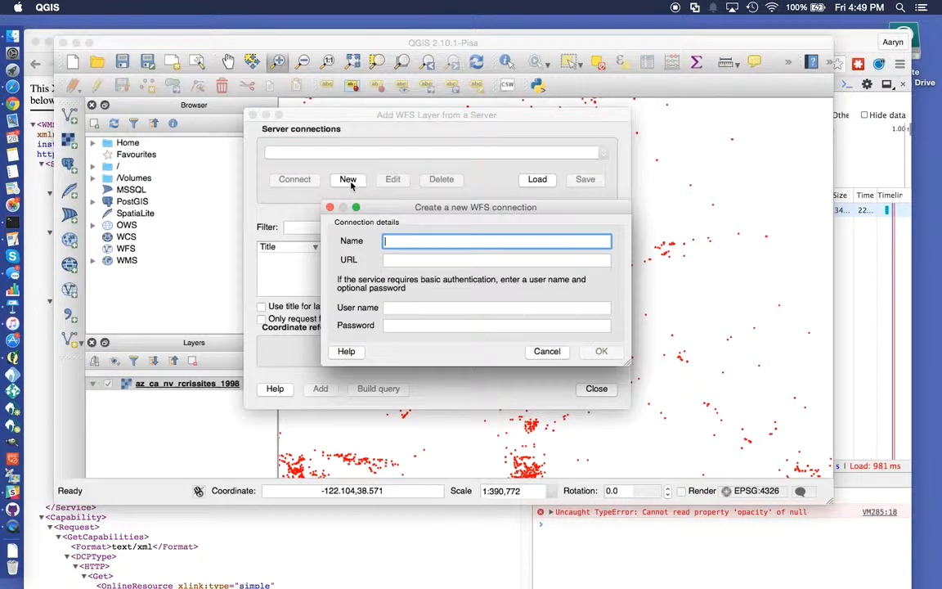
click(424, 258)
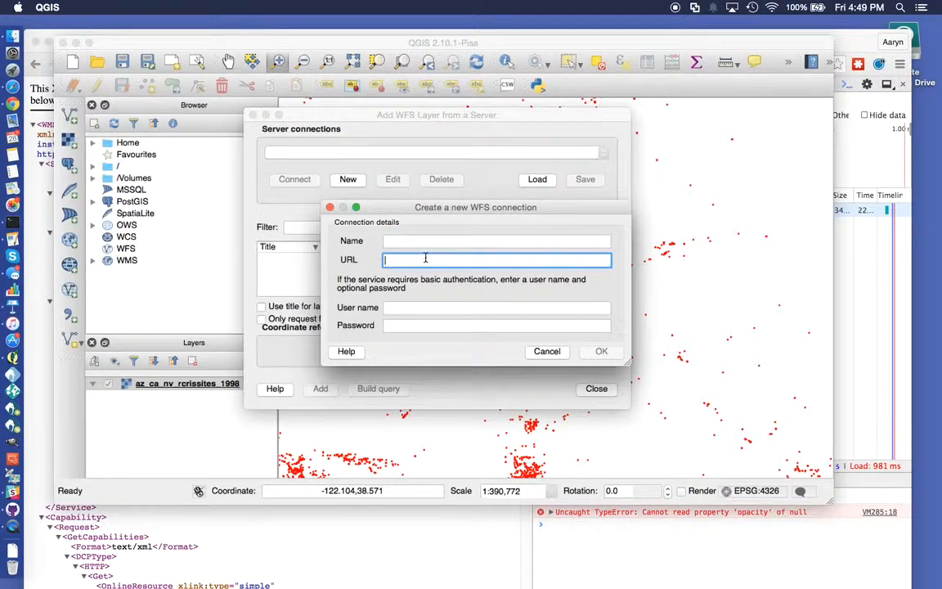
key(super+v)
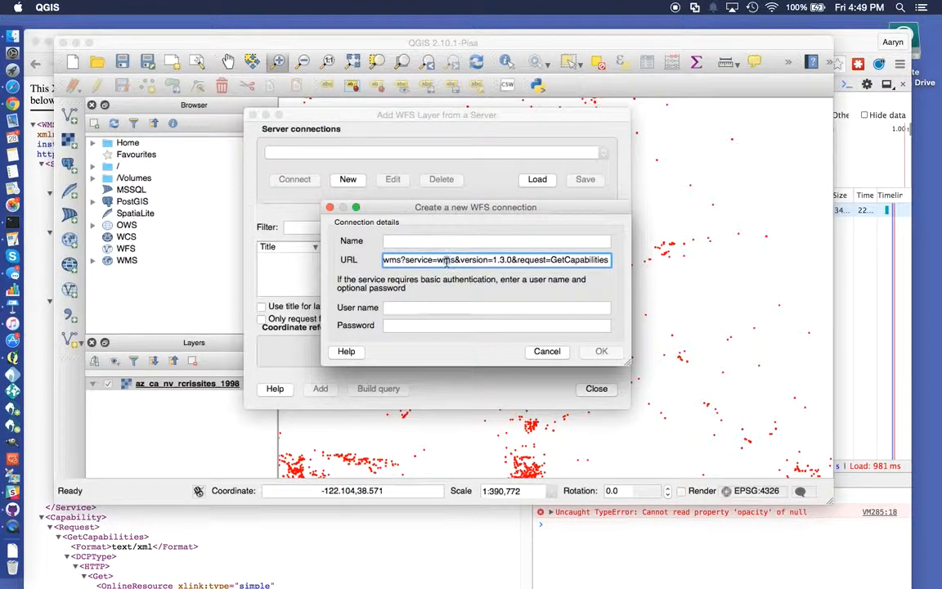
key(BackSpace)
text(f)
click(397, 261)
key(BackSpace)
text(f)
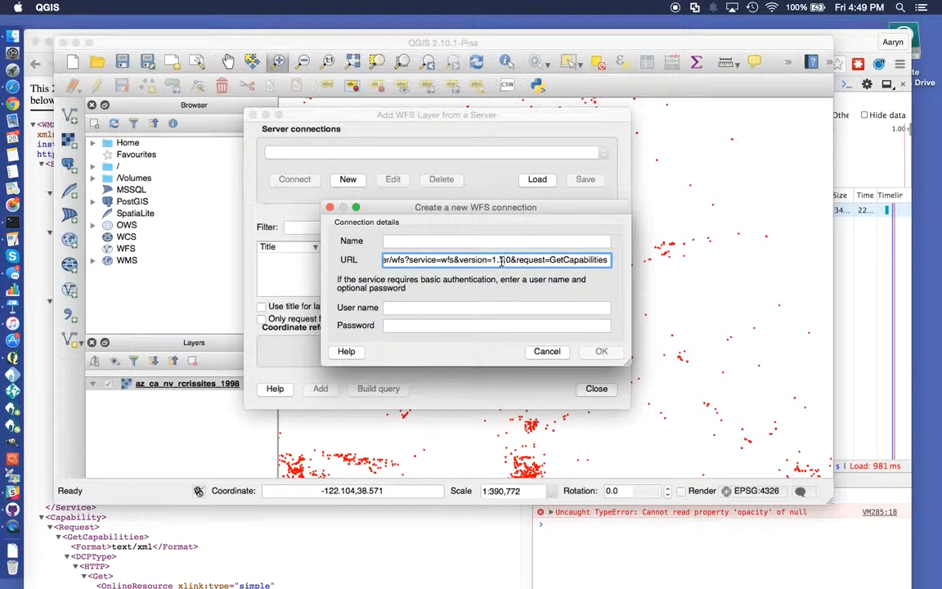
click(502, 260)
- Name the new WFS connection "sde wfs" and save it
click(477, 241)
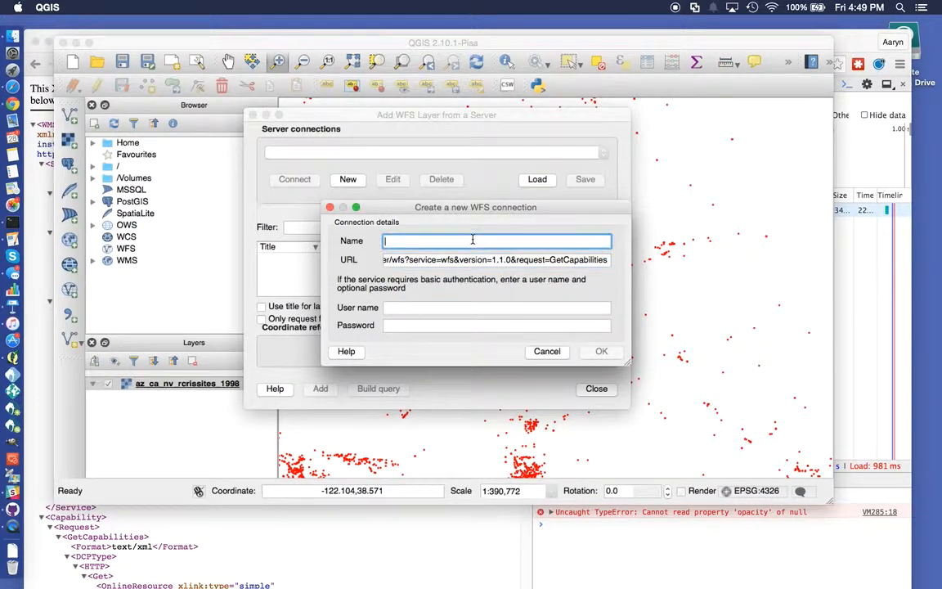
text(sde )
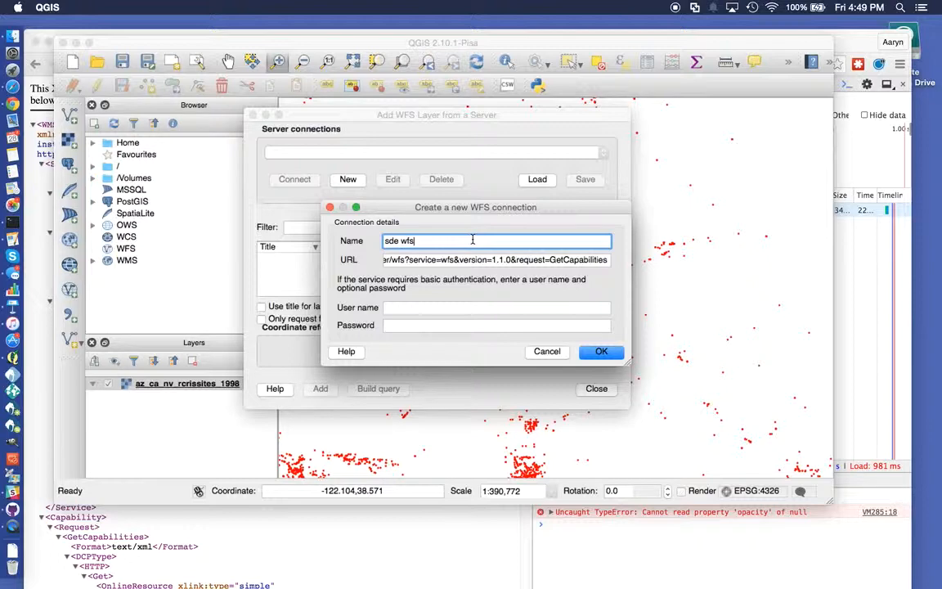
text(wfs)
key(Return)
- Add the Arizona_Rivers_1993 layer from the "sde wfs" connection and fit the map to that layer's extent
click(287, 181)
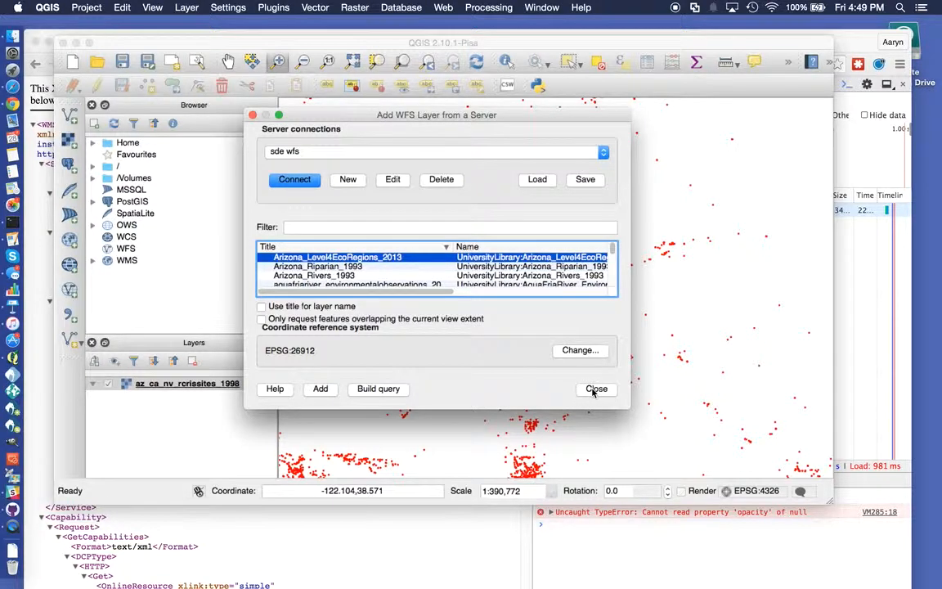
click(337, 276)
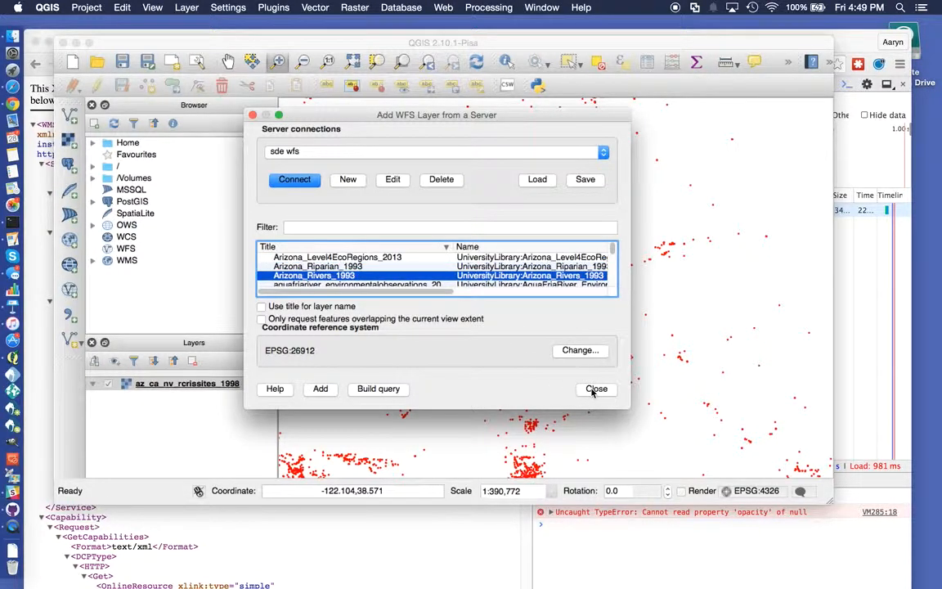
click(322, 391)
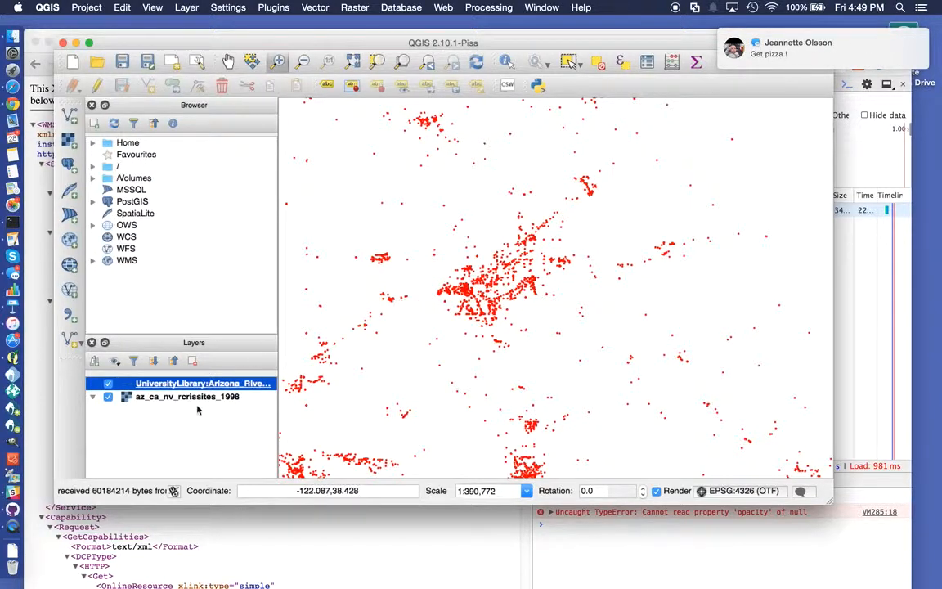
right_click(174, 388)
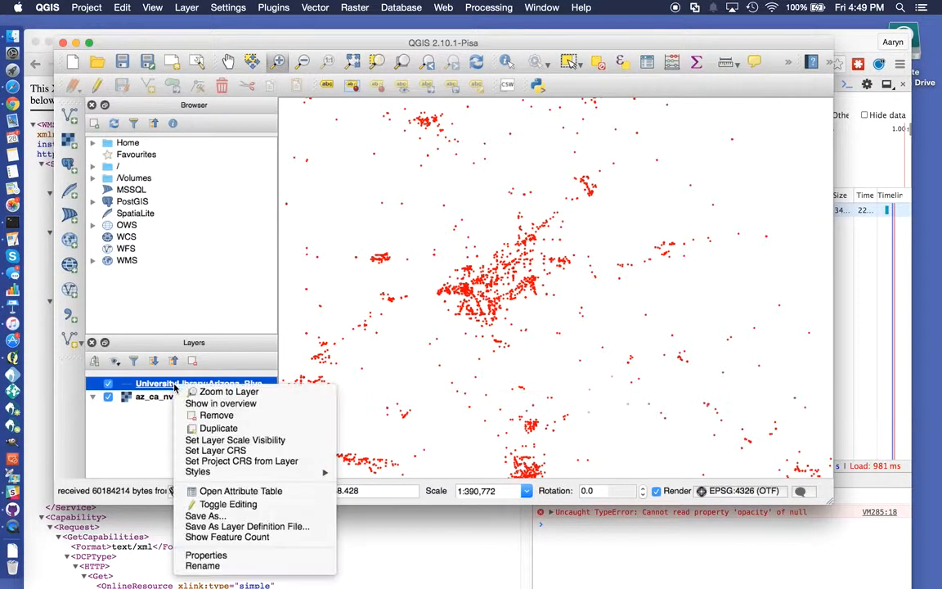
click(204, 392)
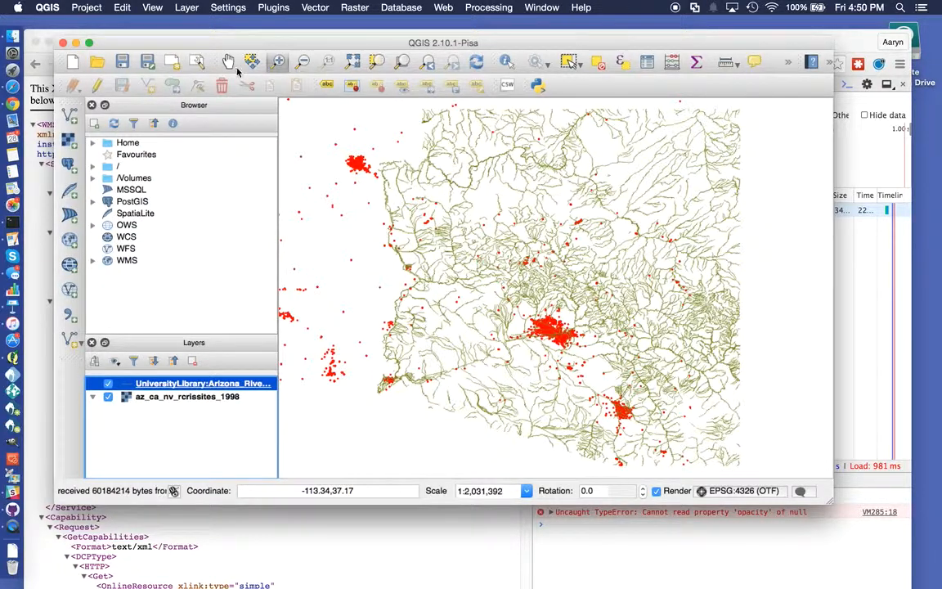
drag(185, 47, 187, 31)
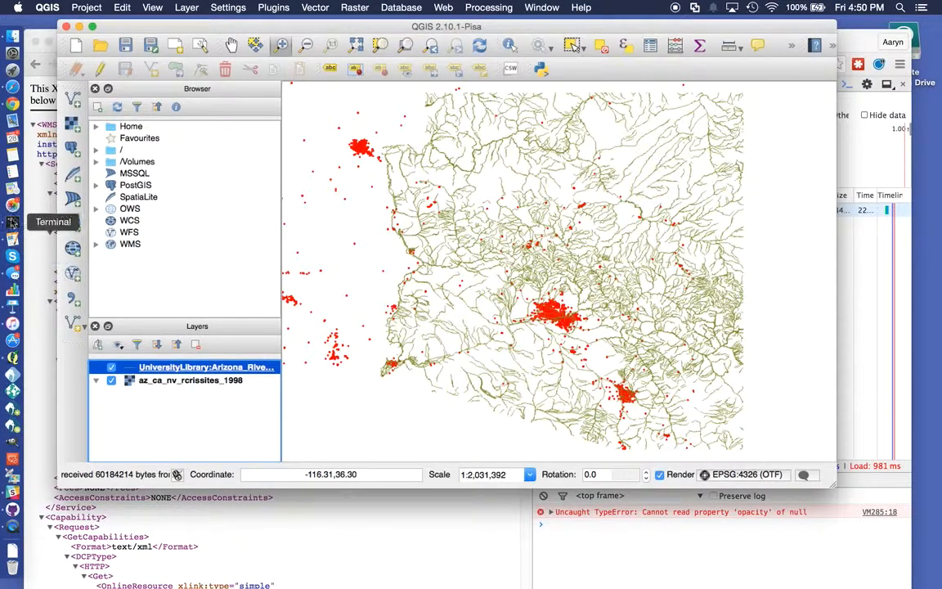
- Switch to Safari, search the web for "download qgis" and open the QGIS download page on qgis.org
click(12, 85)
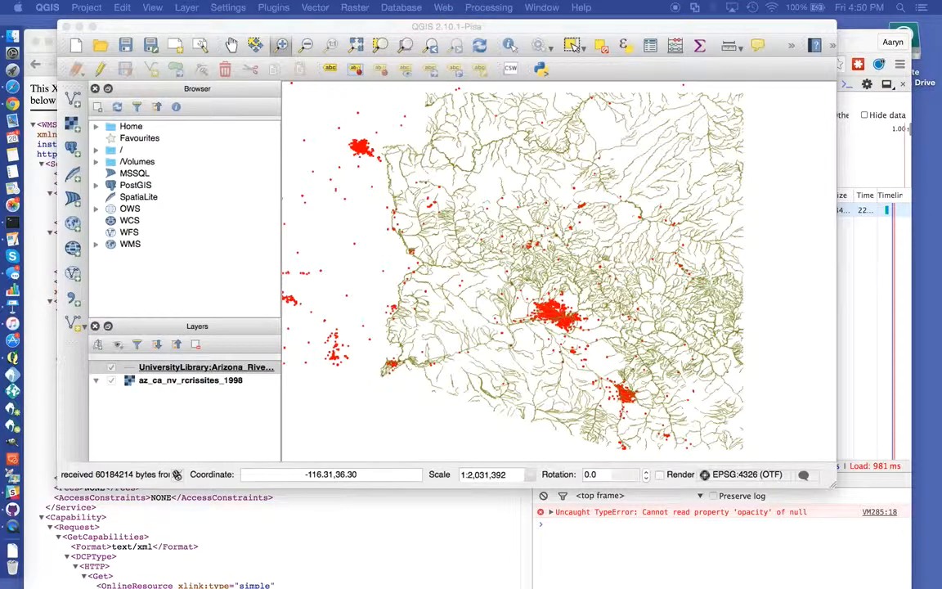
drag(931, 10, 264, 21)
click(478, 28)
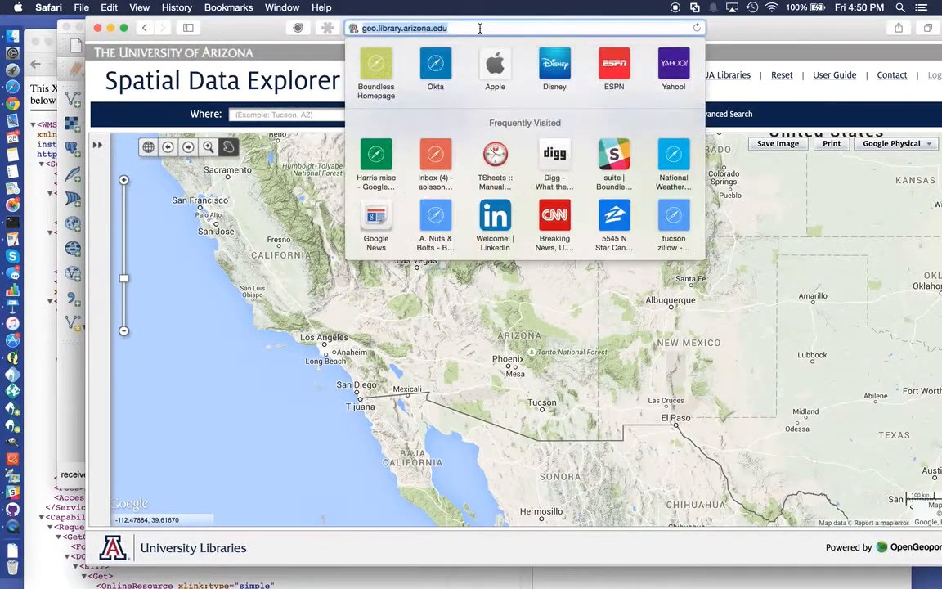
text(download qgis)
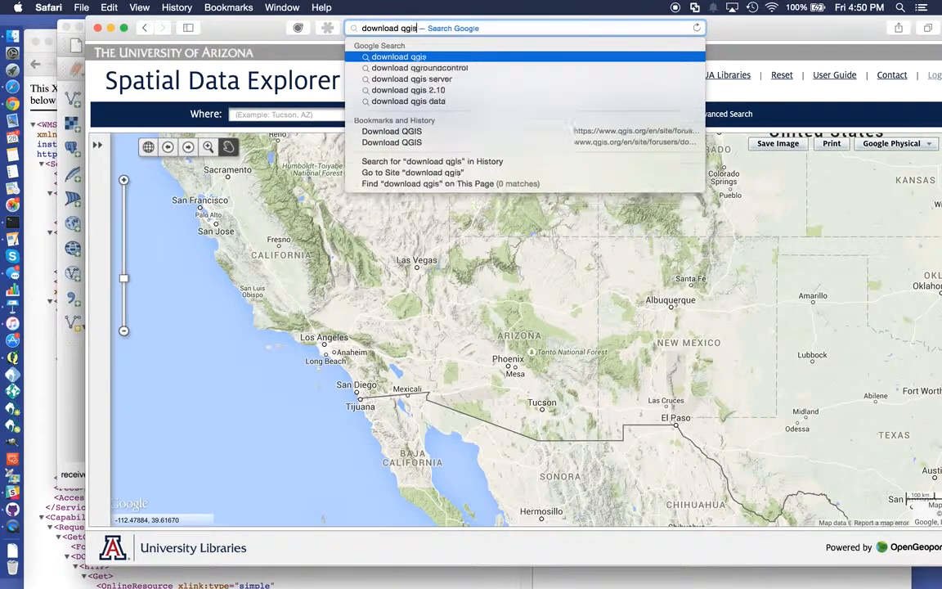
key(Return)
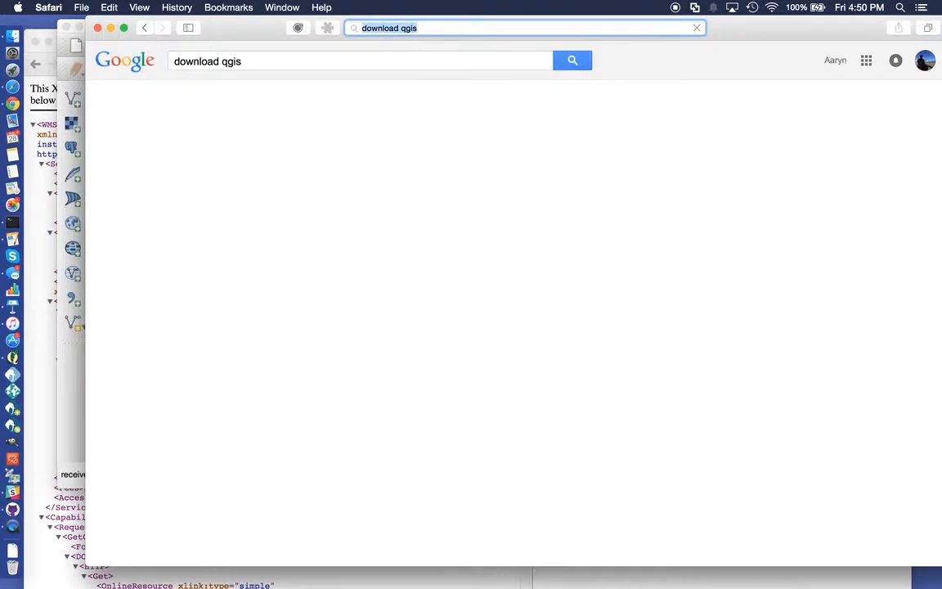
click(202, 159)
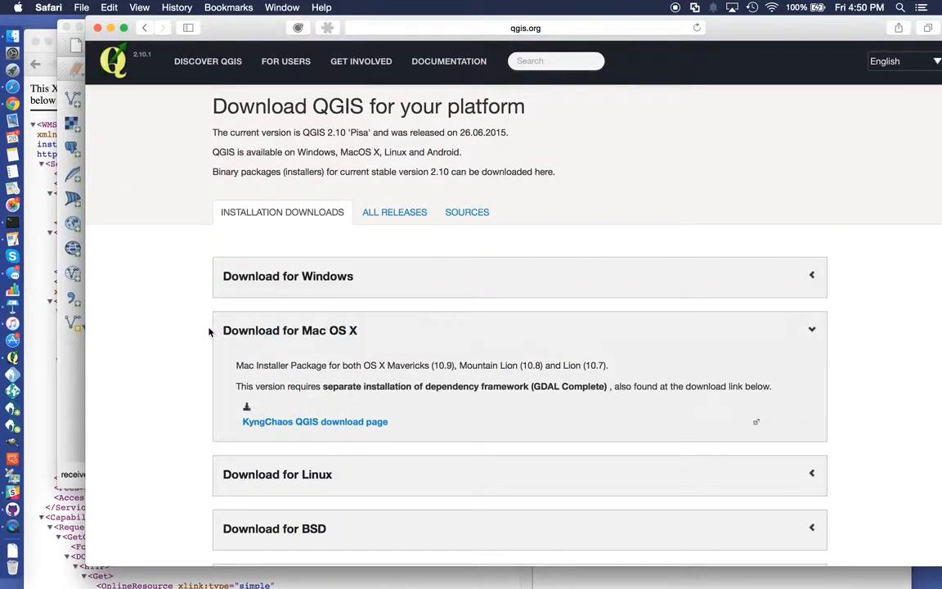
click(12, 526)
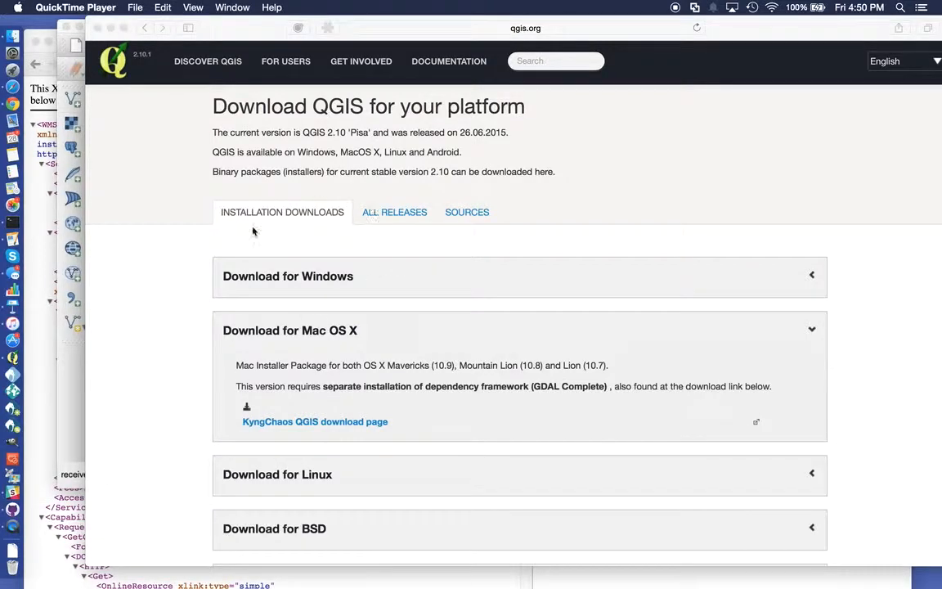